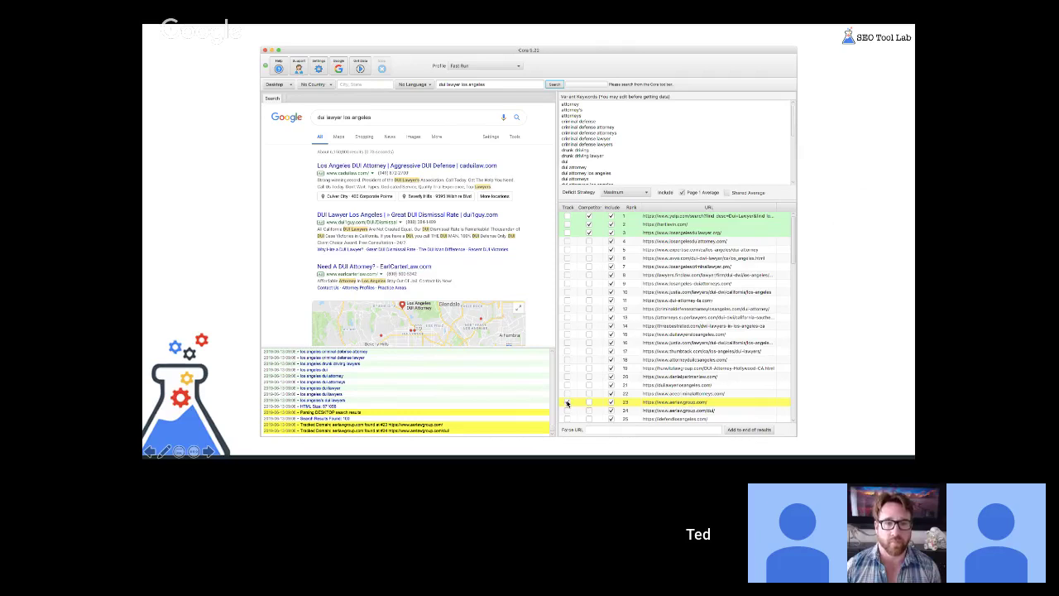
{"action": "left_click", "coordinate": [568, 403]}
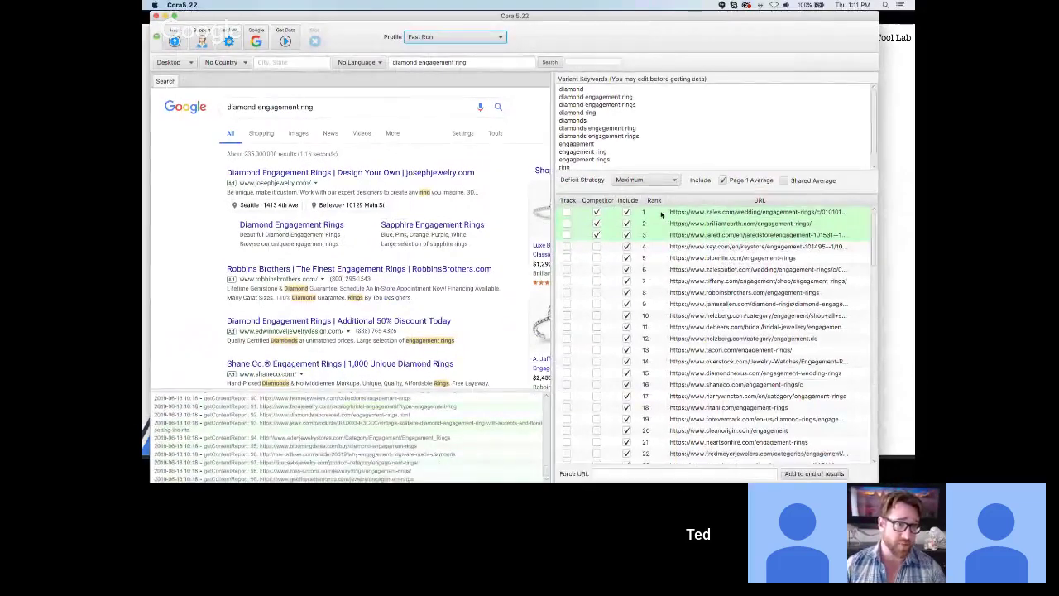
{"action": "left_click", "coordinate": [674, 181]}
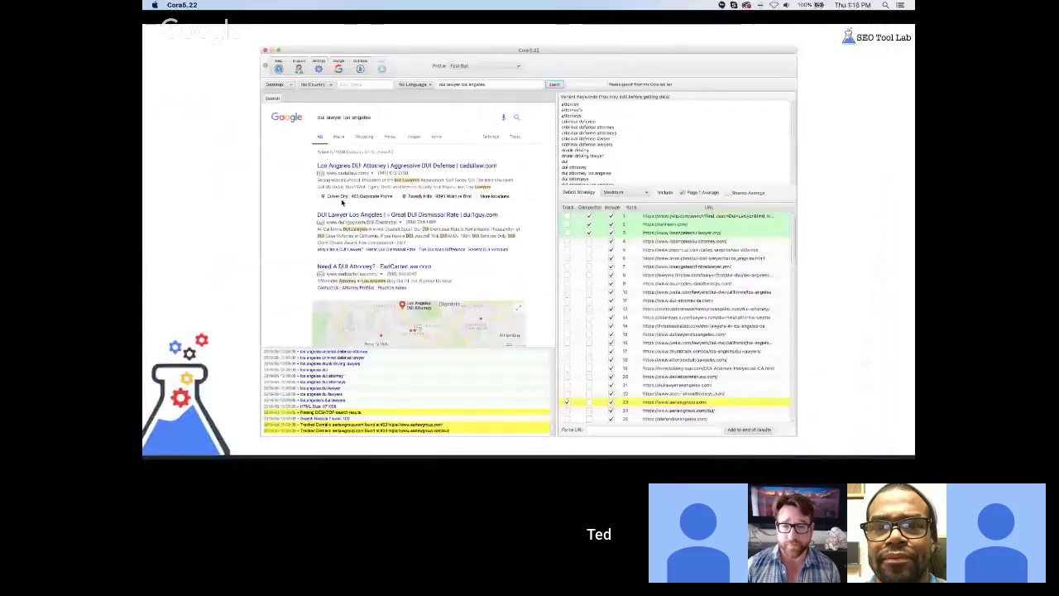
{"action": "left_click", "coordinate": [539, 281]}
{"action": "left_click", "coordinate": [540, 281]}
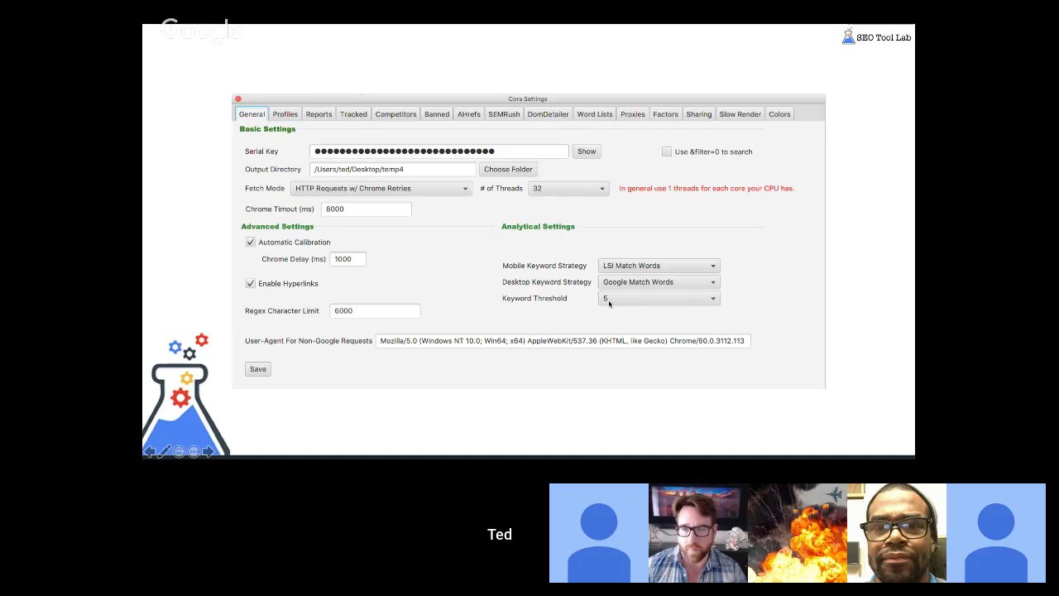
{"action": "left_click", "coordinate": [603, 297]}
{"action": "type", "text": "5"}
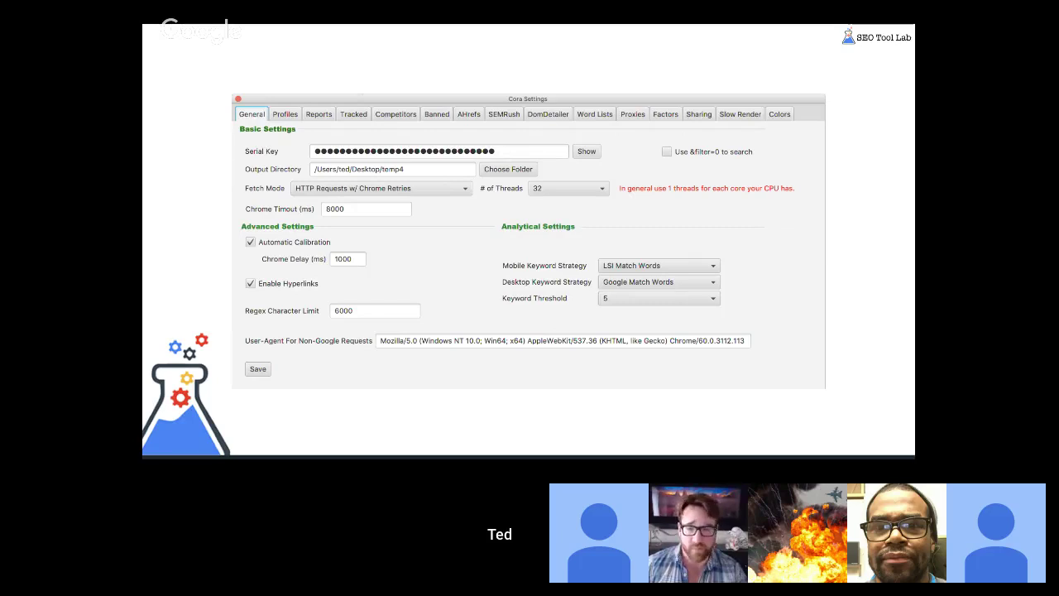
{"action": "left_click", "coordinate": [665, 302]}
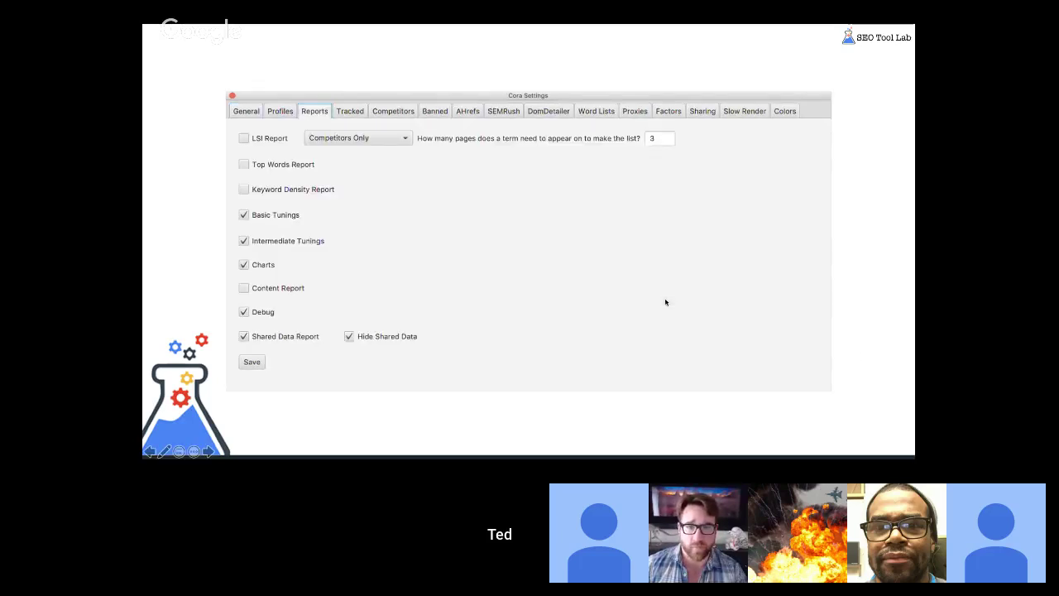
{"action": "left_click", "coordinate": [452, 245]}
{"action": "key", "text": "Right"}
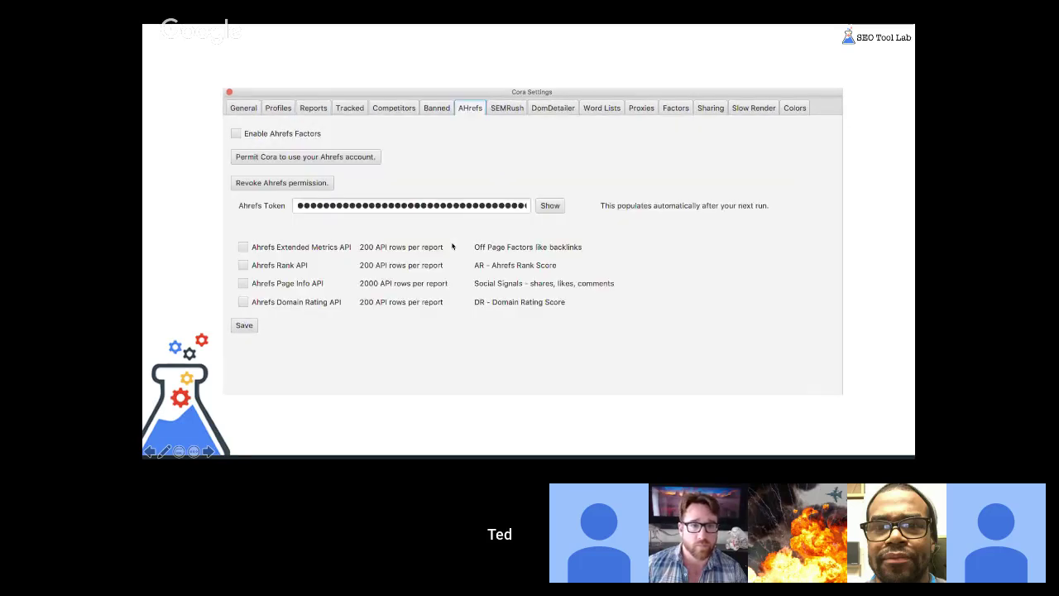
{"action": "key", "text": "Right"}
{"action": "key", "text": "Left"}
{"action": "key", "text": "Left"}
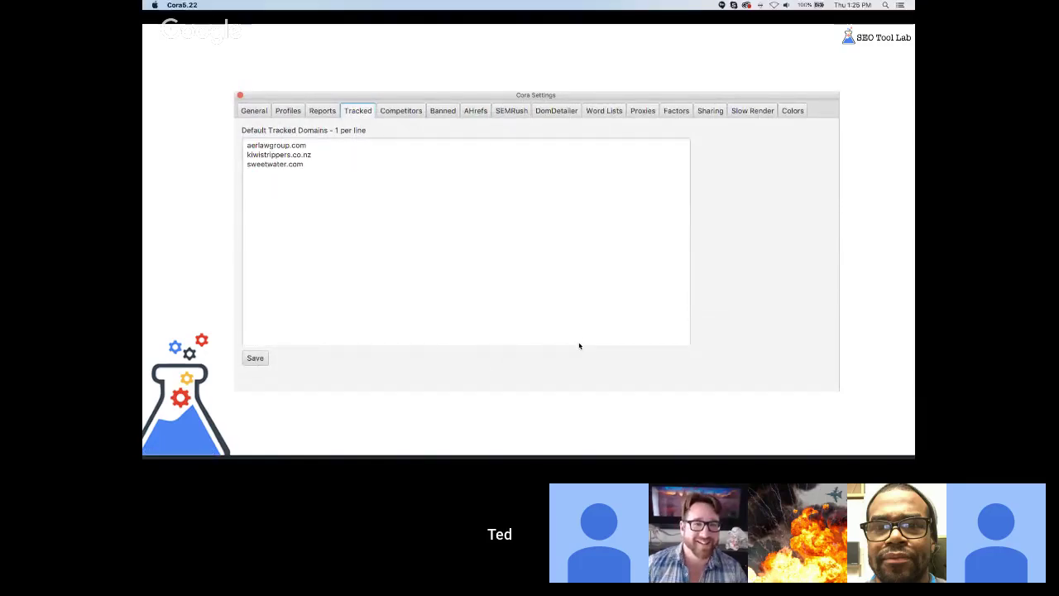
- Switch to Cora and save its current settings as a new profile named "Test 1"
{"action": "left_click", "coordinate": [571, 454]}
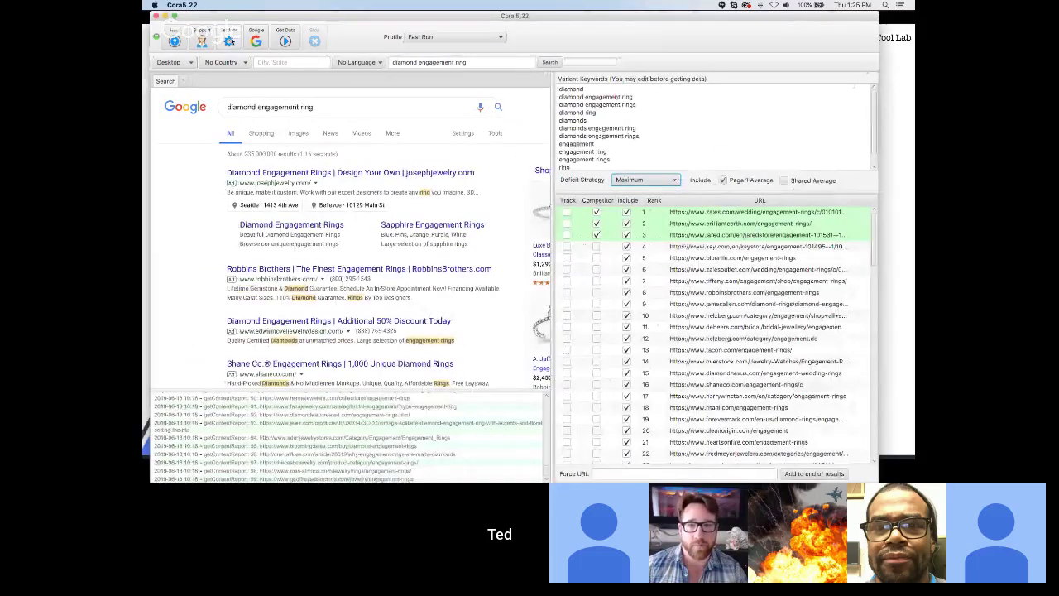
{"action": "left_click", "coordinate": [231, 40]}
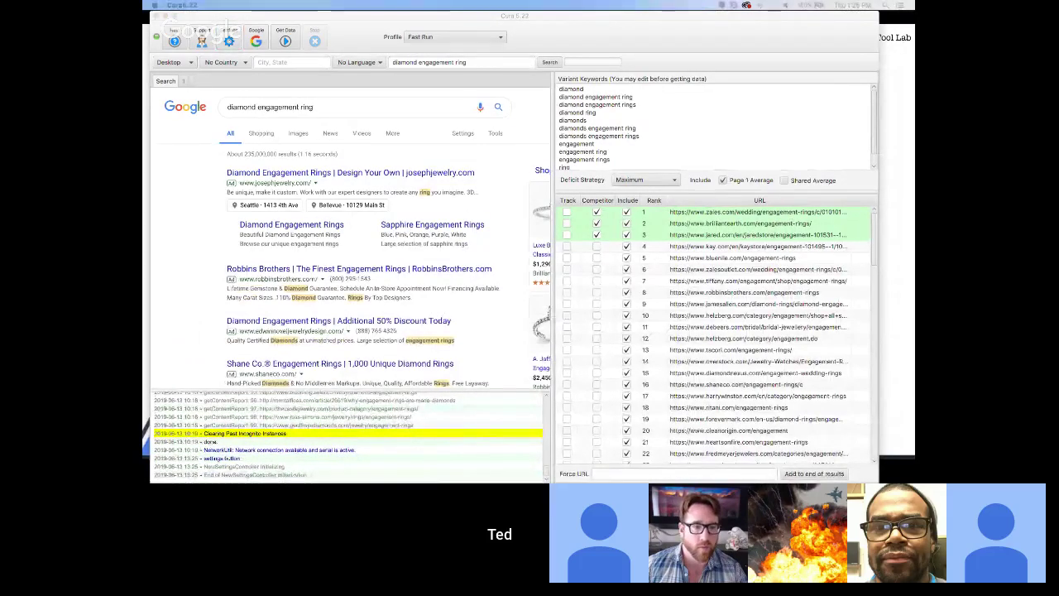
{"action": "left_click", "coordinate": [311, 115]}
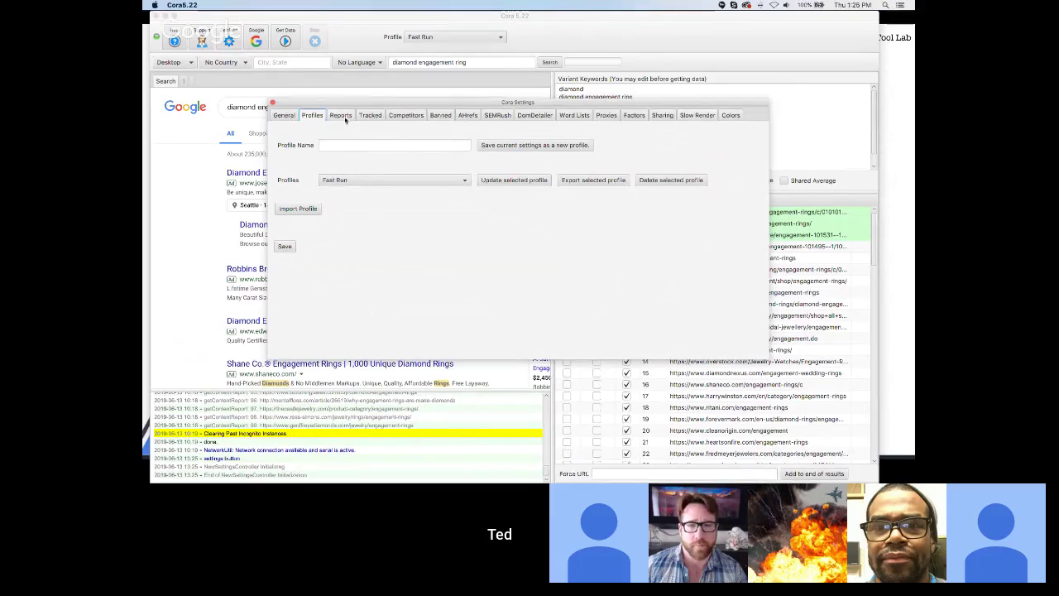
{"action": "left_click", "coordinate": [284, 116]}
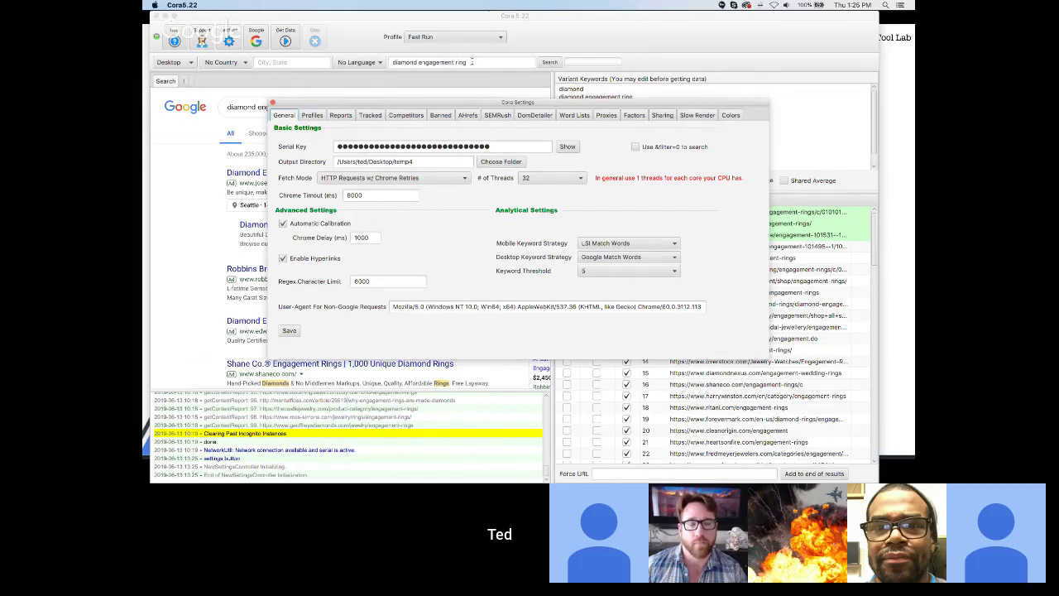
{"action": "left_click_drag", "start_coordinate": [536, 98], "coordinate": [501, 202]}
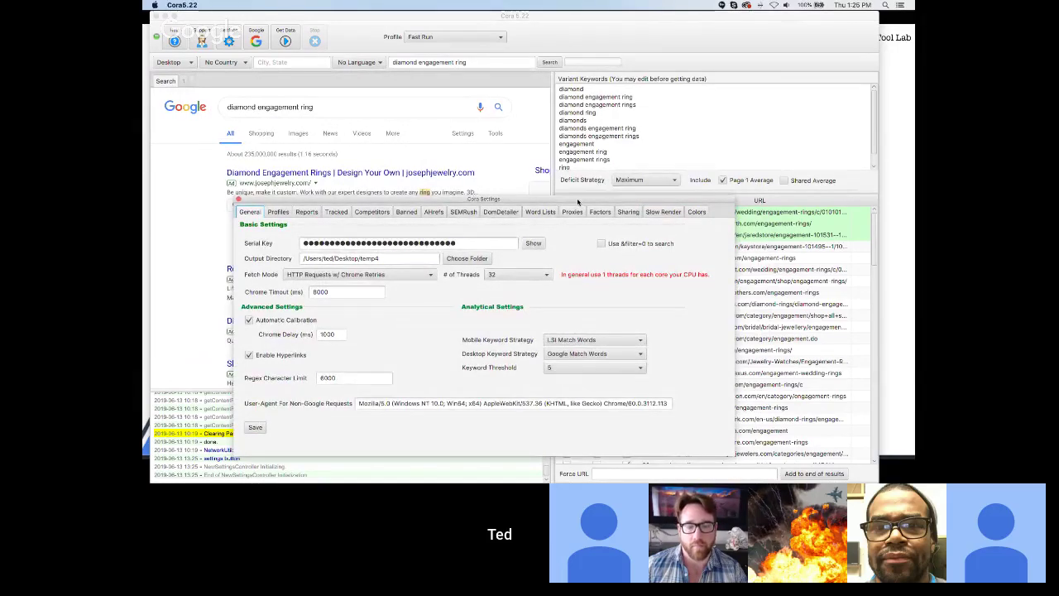
{"action": "left_click_drag", "start_coordinate": [578, 200], "coordinate": [582, 105]}
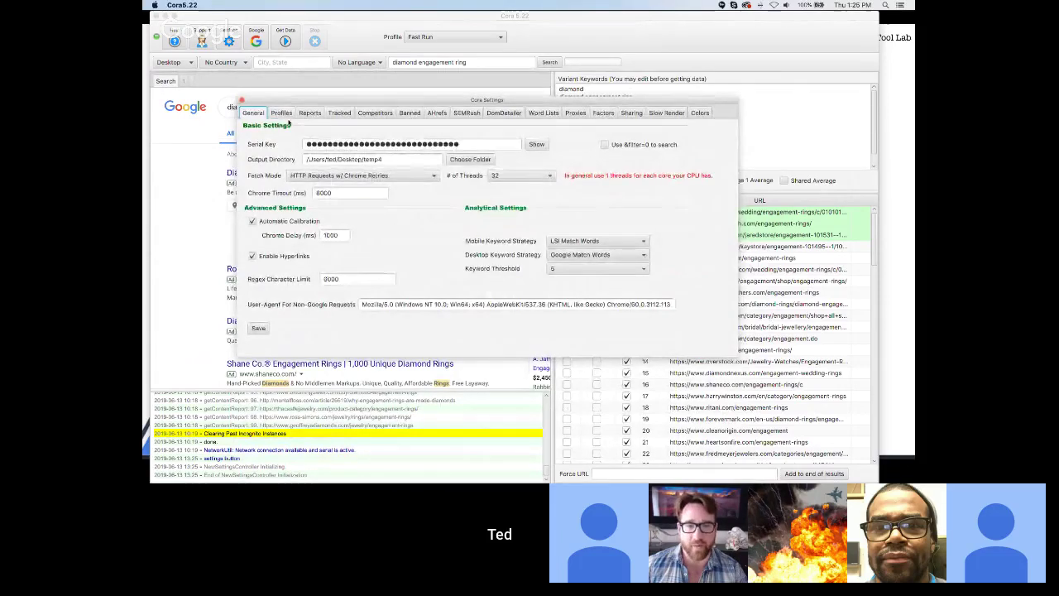
{"action": "left_click", "coordinate": [282, 113]}
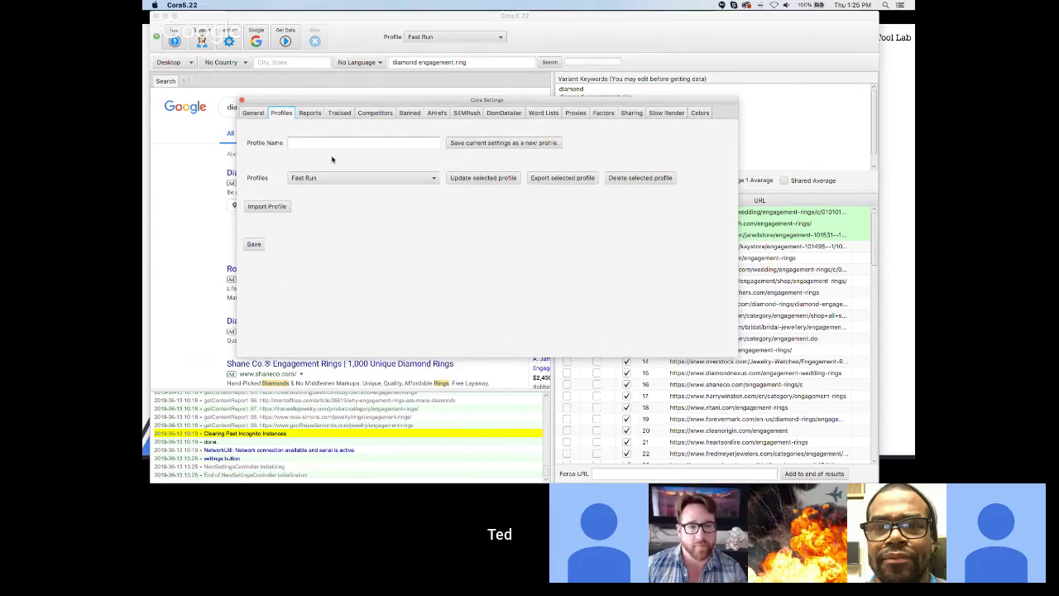
{"action": "left_click", "coordinate": [314, 141]}
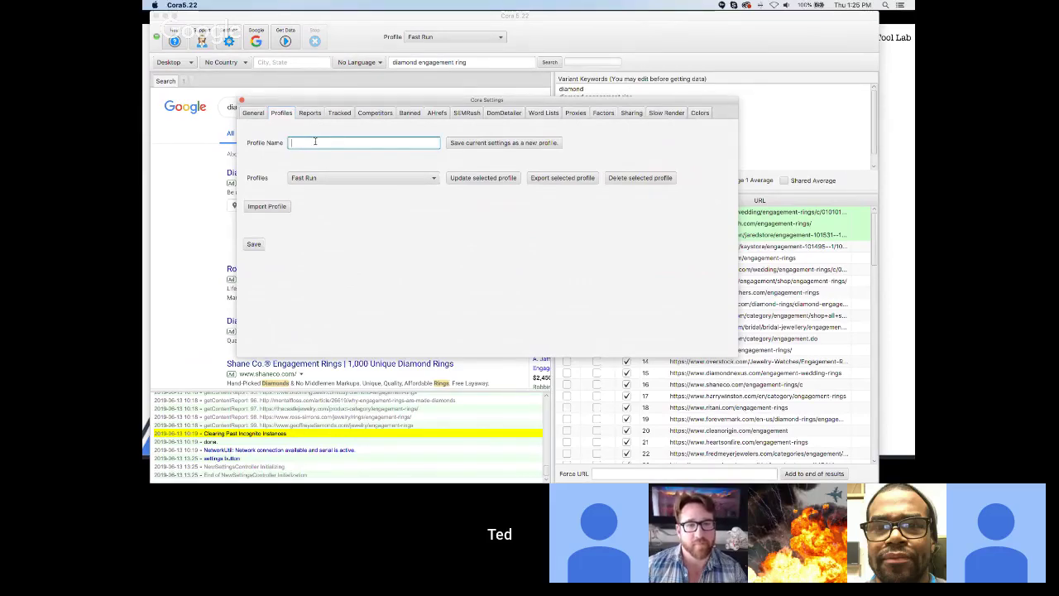
{"action": "type", "text": "Test 1"}
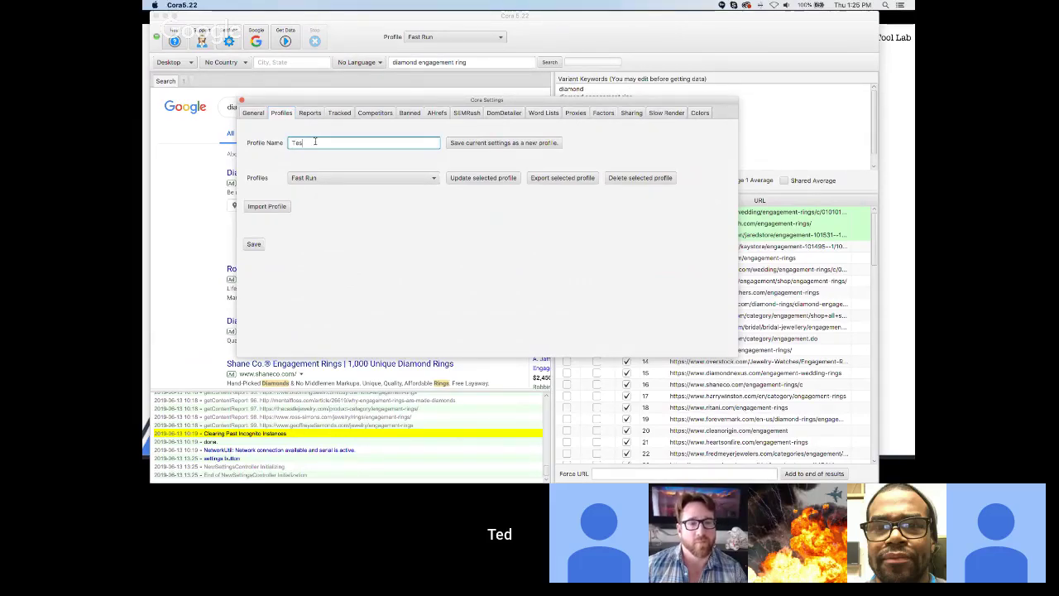
{"action": "left_click", "coordinate": [502, 143]}
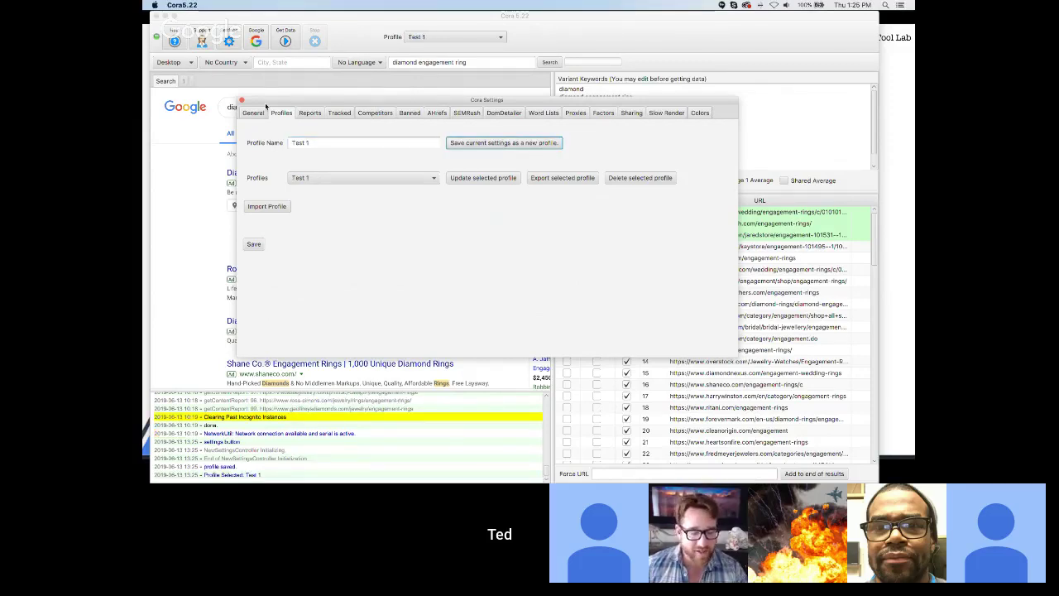
{"action": "left_click", "coordinate": [253, 243]}
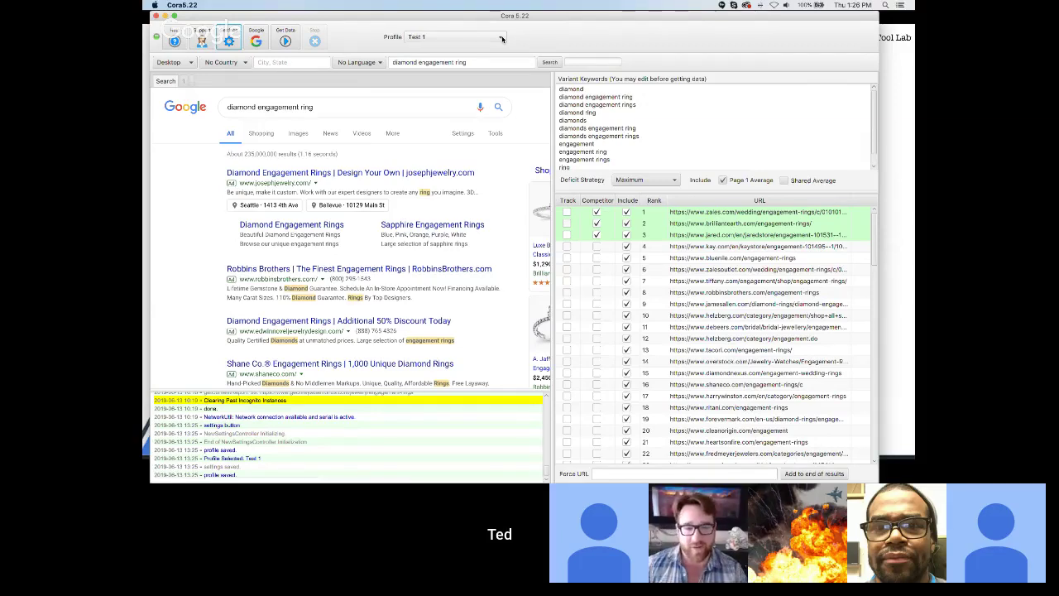
{"action": "left_click", "coordinate": [501, 38]}
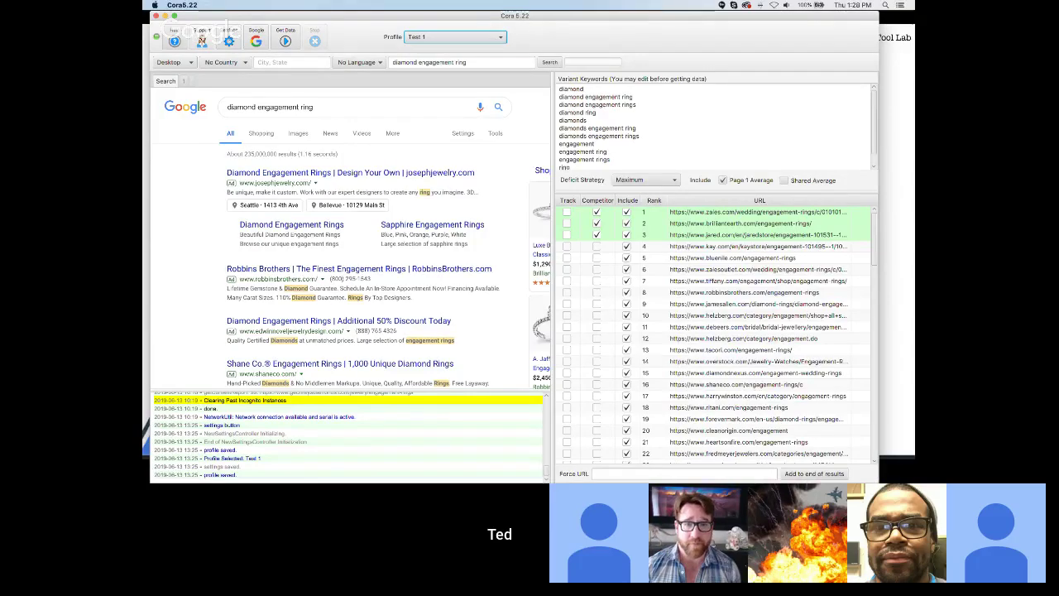
{"action": "left_click", "coordinate": [228, 40]}
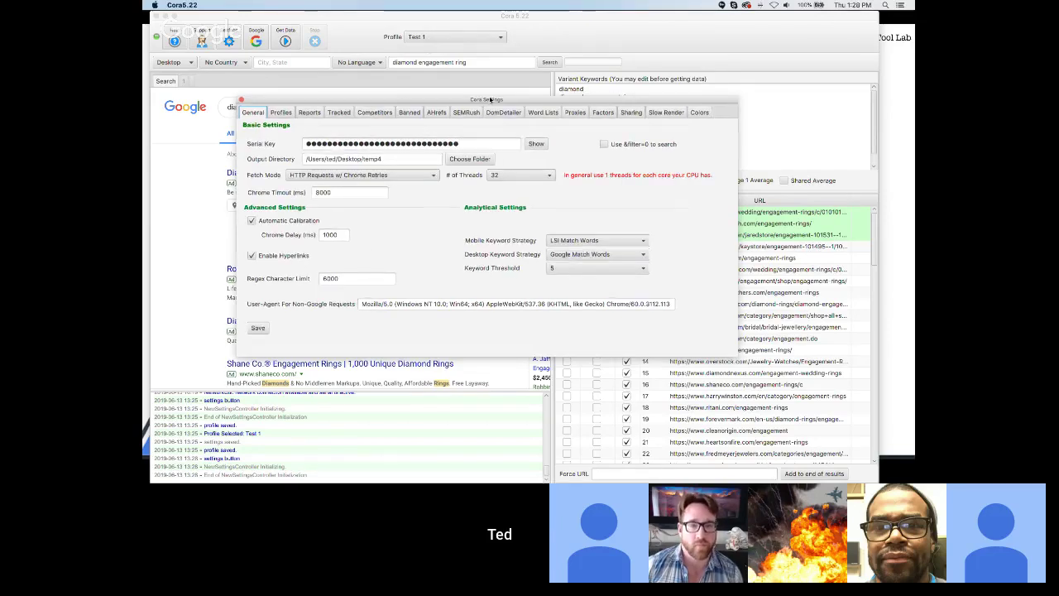
{"action": "left_click_drag", "start_coordinate": [482, 102], "coordinate": [441, 87]}
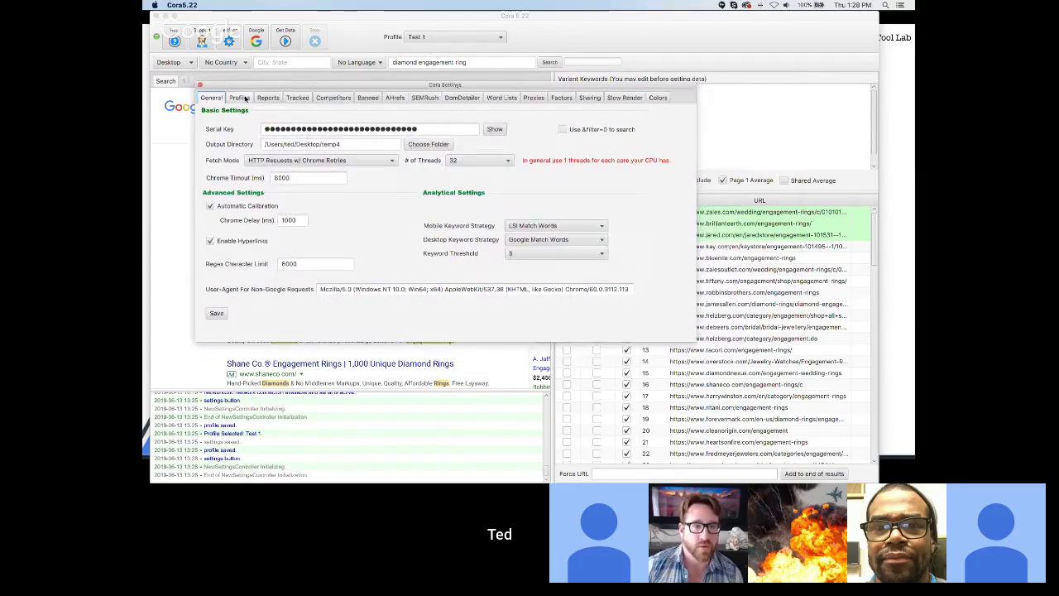
{"action": "left_click", "coordinate": [242, 98]}
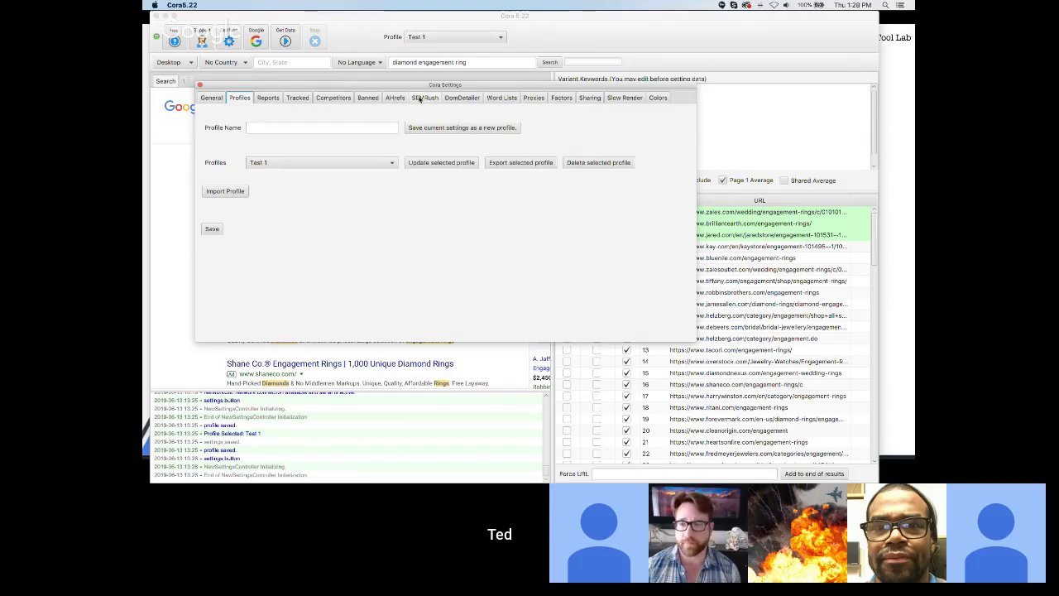
{"action": "left_click", "coordinate": [393, 166]}
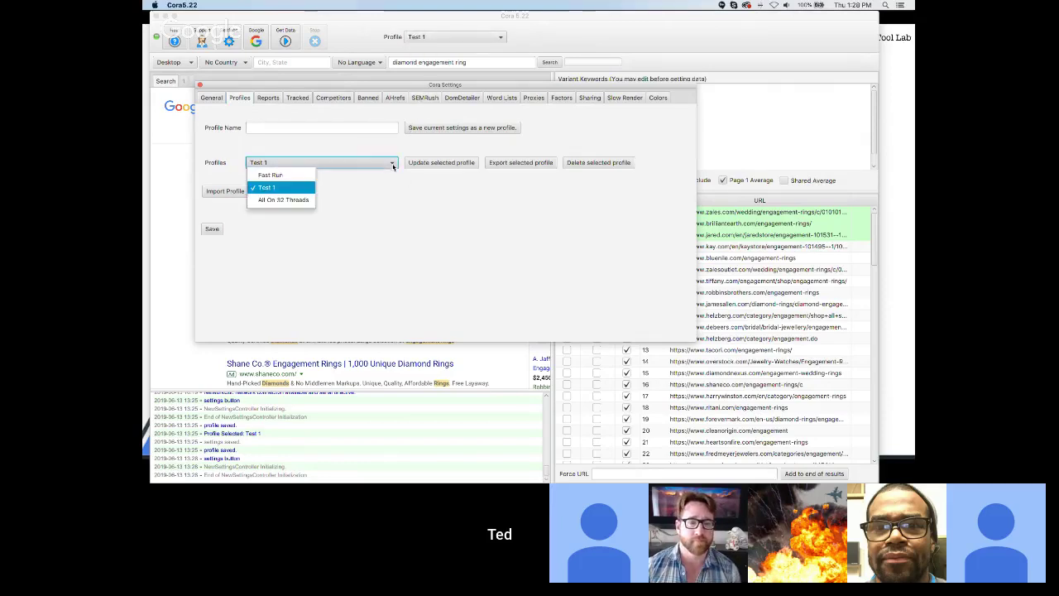
{"action": "left_click", "coordinate": [284, 199]}
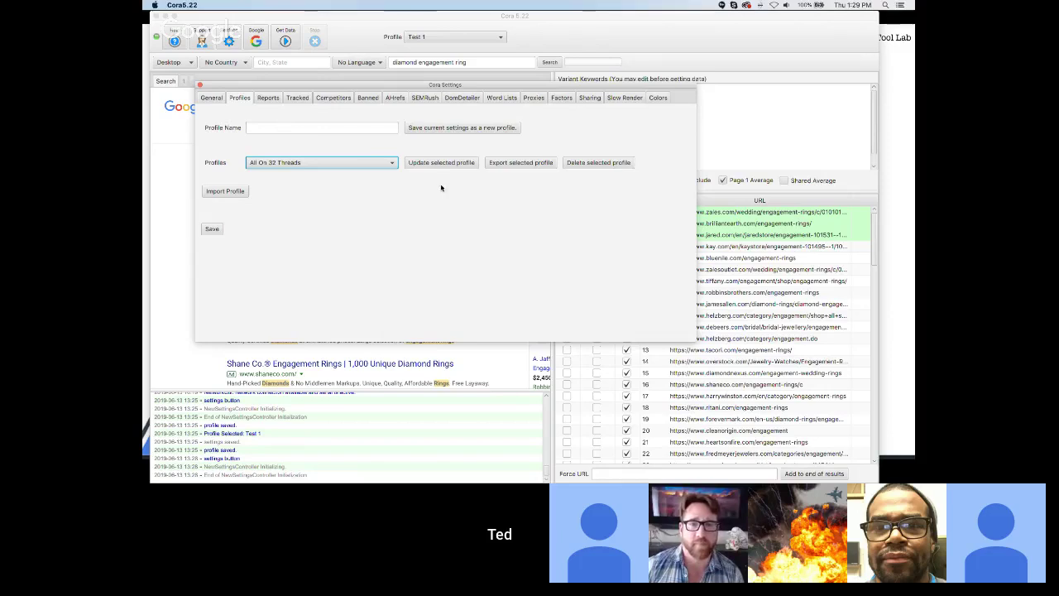
- Try Top 100 Results as the LSI Report scope, return it to Competitors Only, and select the minimum page count value
{"action": "left_click", "coordinate": [268, 99]}
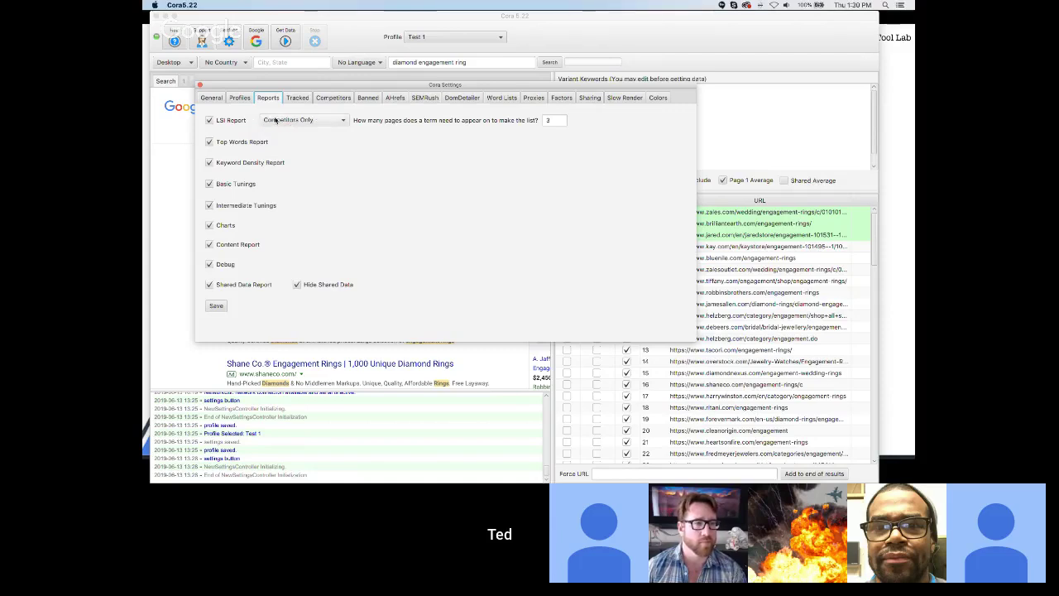
{"action": "left_click", "coordinate": [344, 121]}
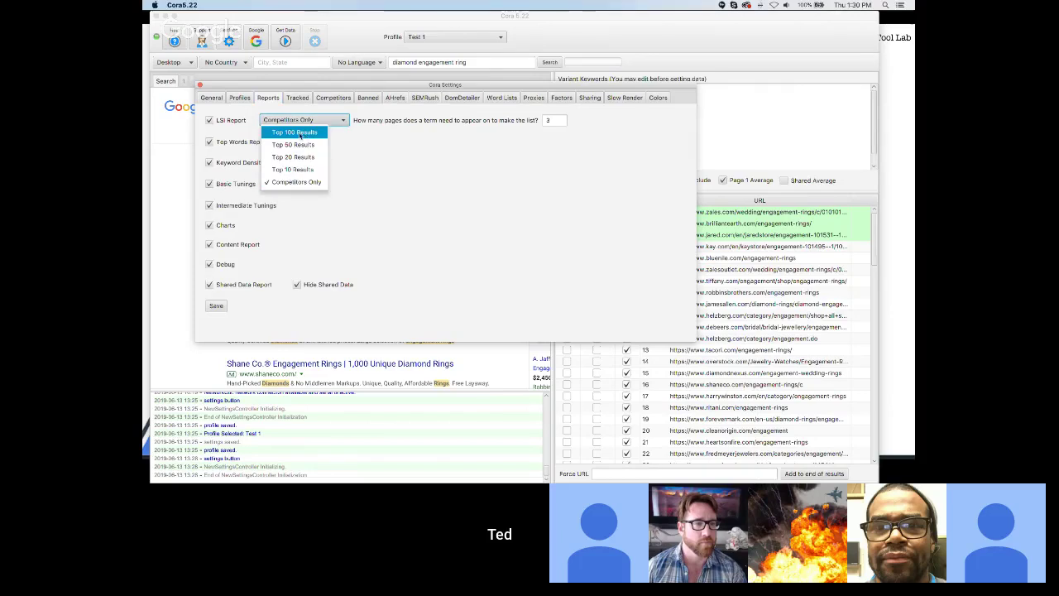
{"action": "left_click", "coordinate": [299, 134]}
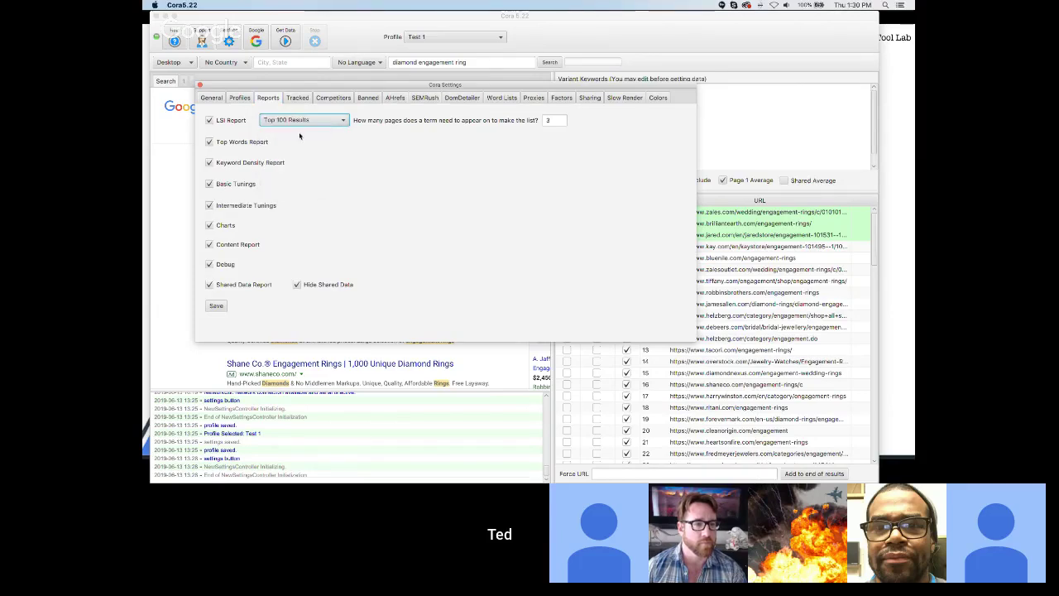
{"action": "left_click", "coordinate": [343, 121]}
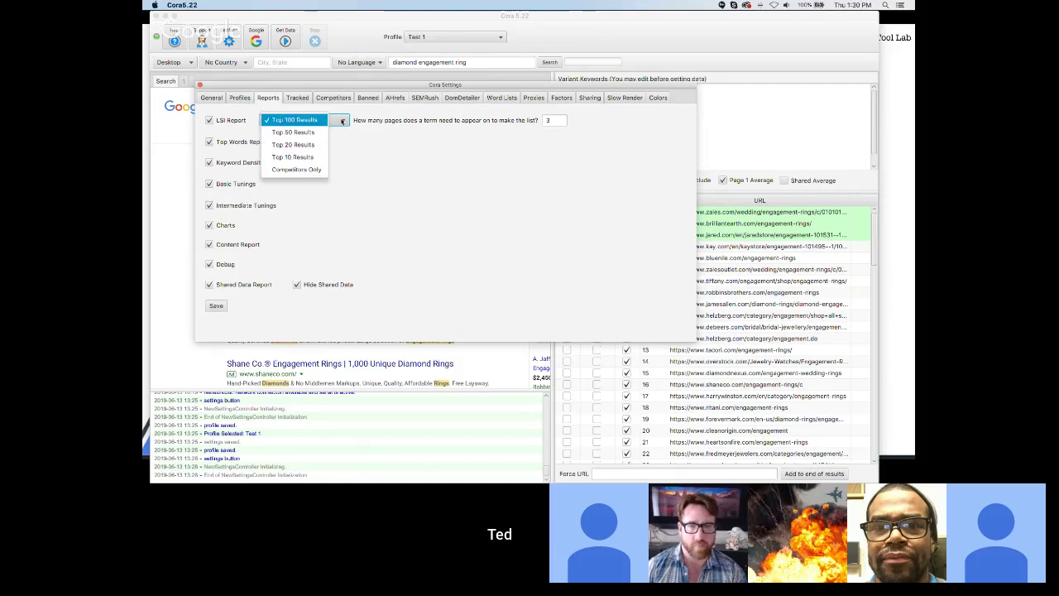
{"action": "left_click", "coordinate": [300, 170]}
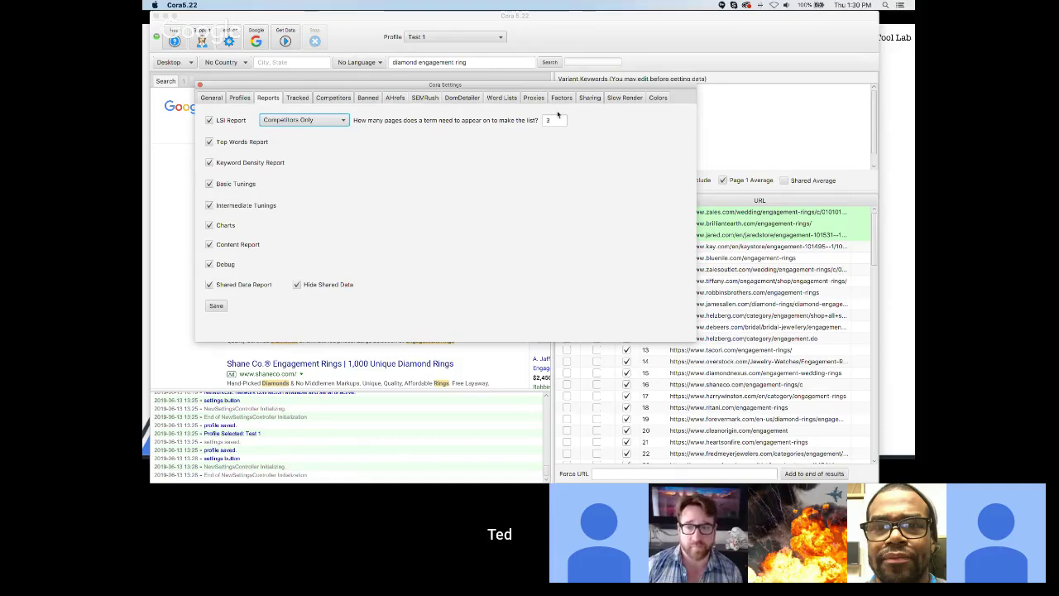
{"action": "left_click", "coordinate": [554, 120]}
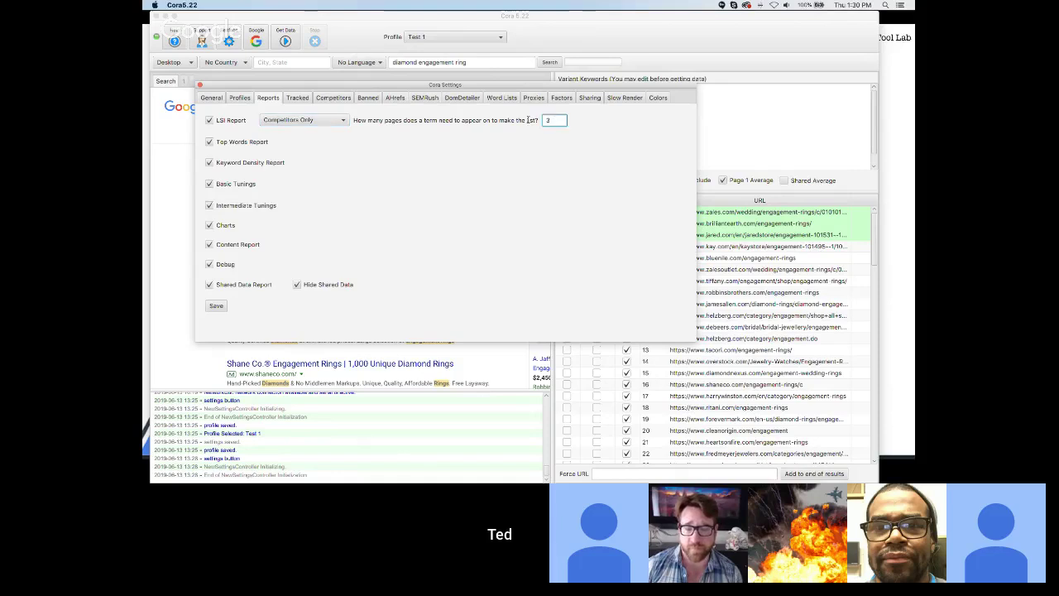
{"action": "left_click", "coordinate": [314, 125]}
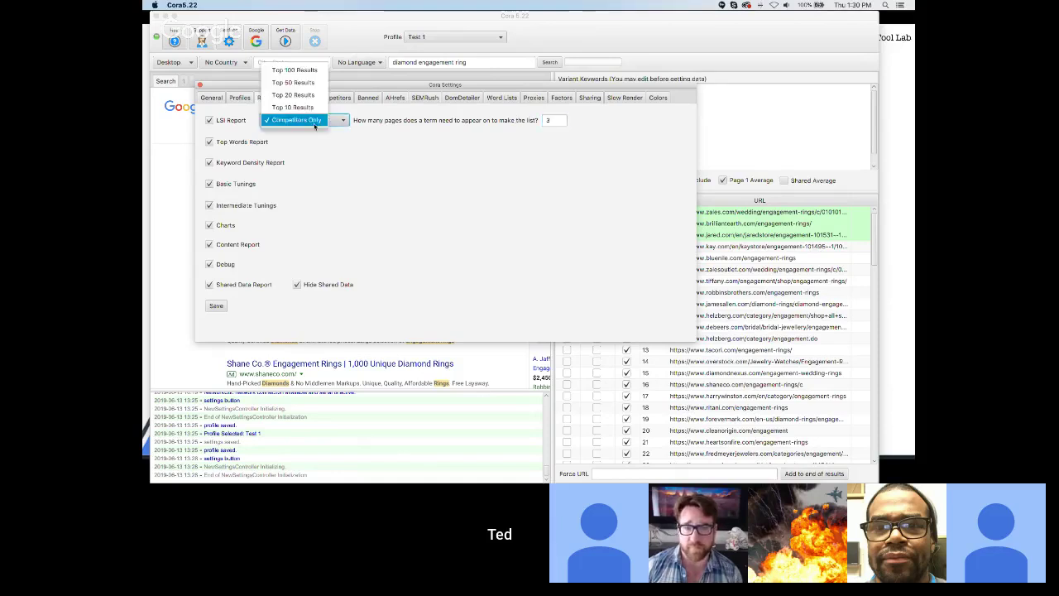
{"action": "left_click", "coordinate": [294, 71]}
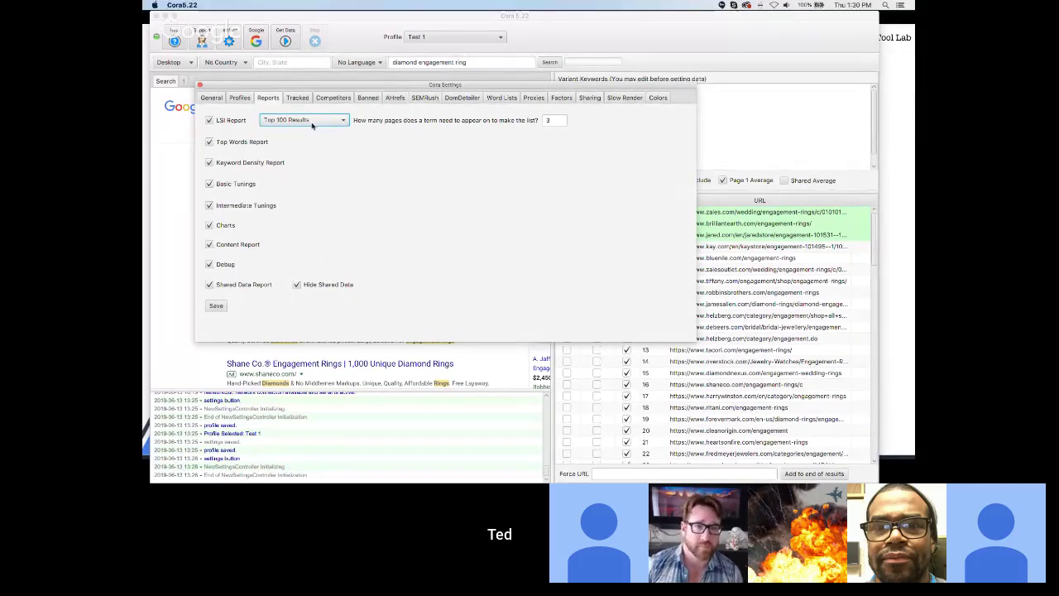
{"action": "left_click", "coordinate": [342, 120]}
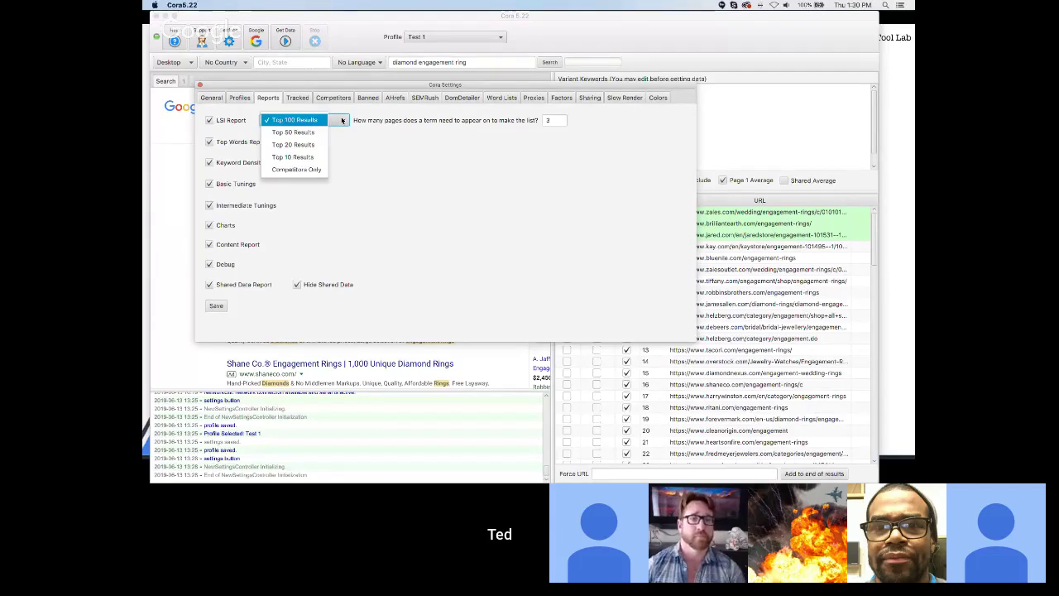
{"action": "left_click", "coordinate": [311, 170]}
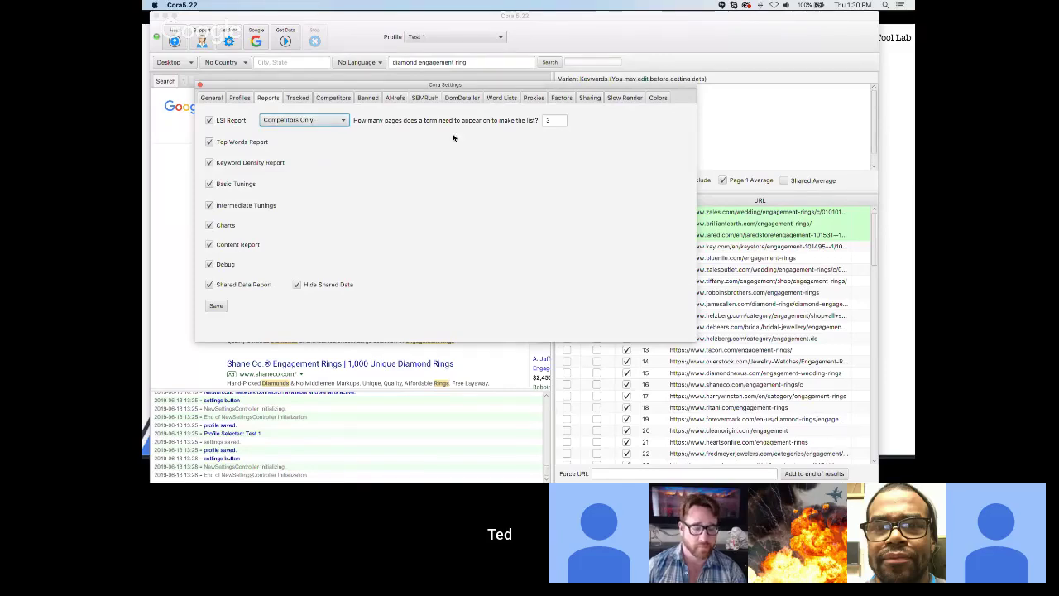
{"action": "double_click", "coordinate": [547, 120]}
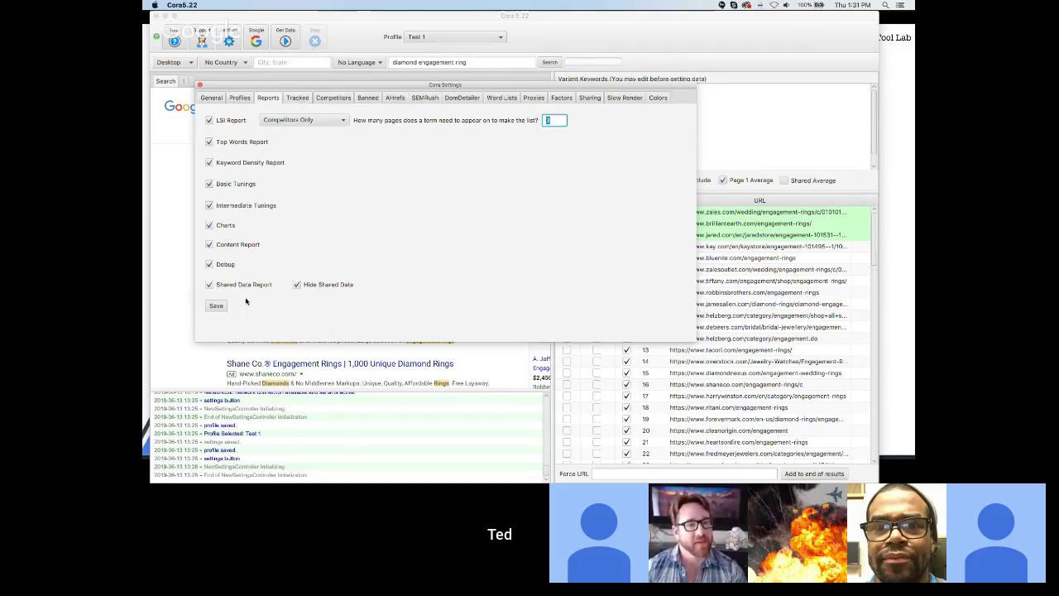
- Try switching off Hide Shared Data for the Shared Data Report and switch it back on
{"action": "left_click", "coordinate": [296, 284]}
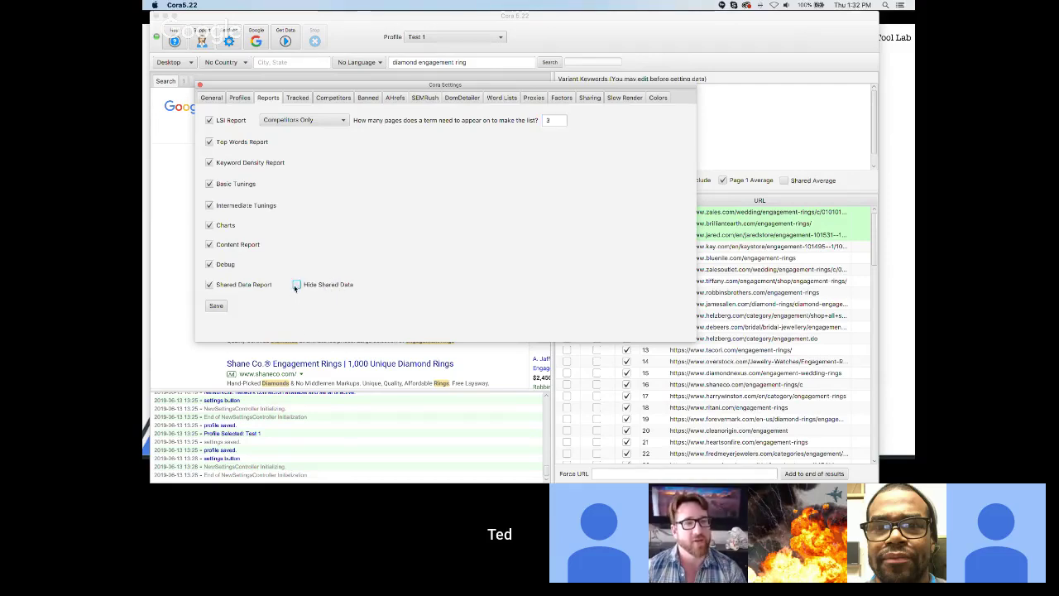
{"action": "left_click", "coordinate": [296, 285]}
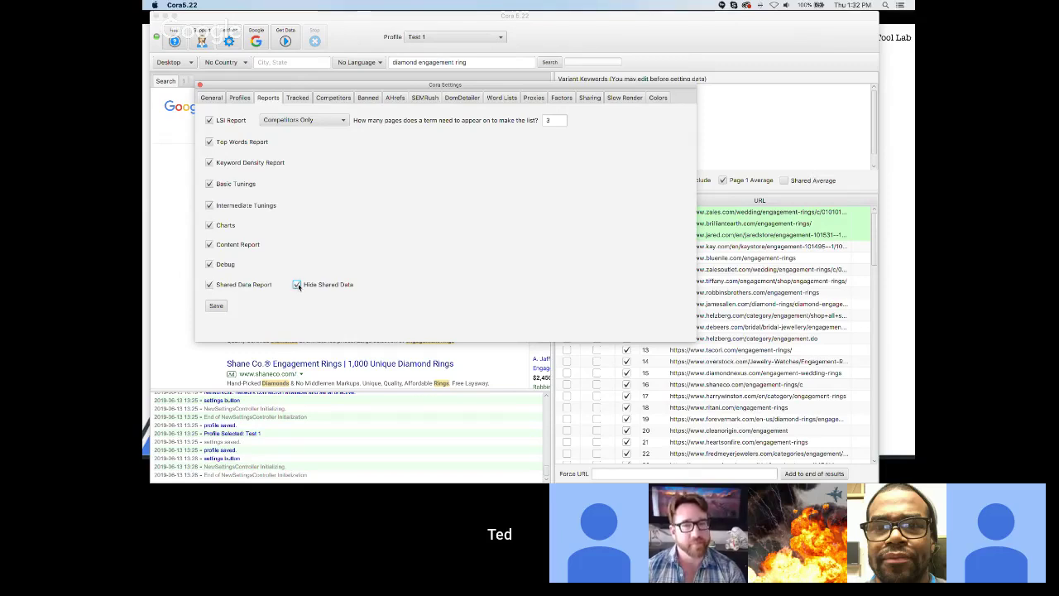
- View the default tracked domains and mark result 18, the ritani.com engagement rings page, as tracked in the results list
{"action": "left_click", "coordinate": [298, 97]}
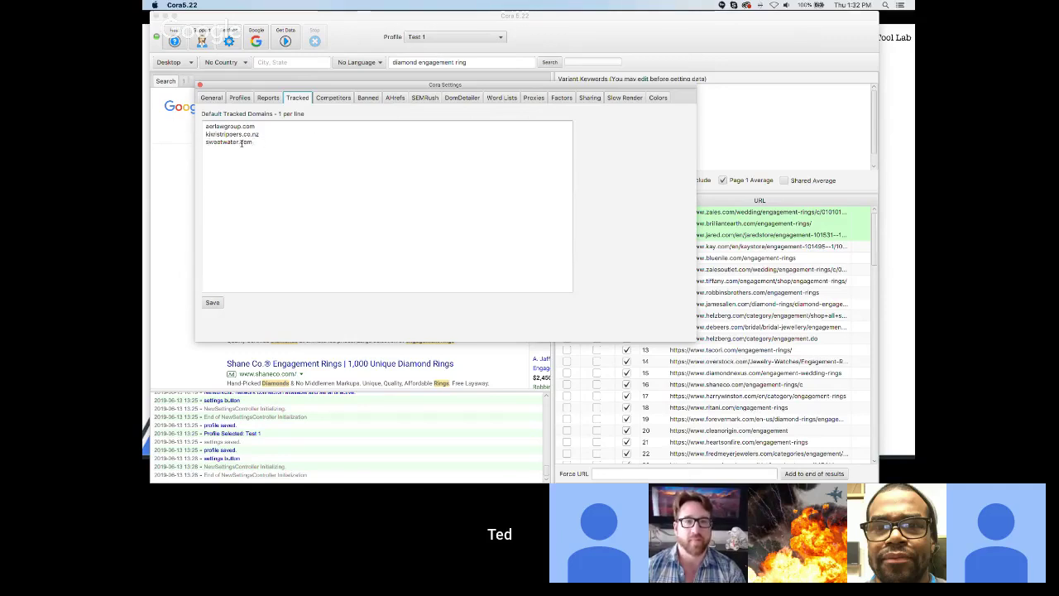
{"action": "left_click", "coordinate": [564, 430]}
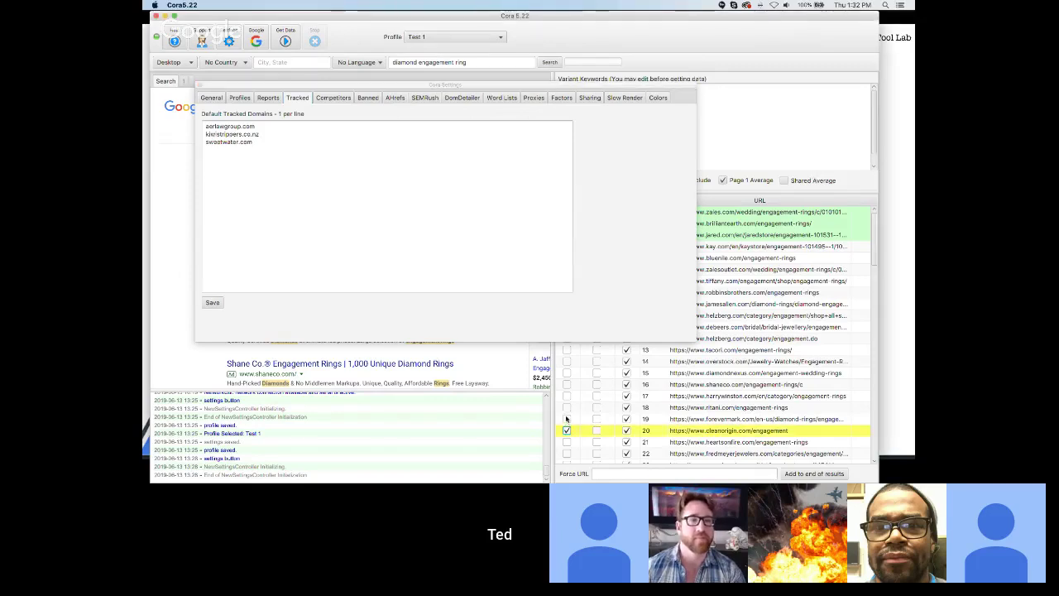
{"action": "left_click", "coordinate": [566, 419]}
{"action": "left_click", "coordinate": [566, 407]}
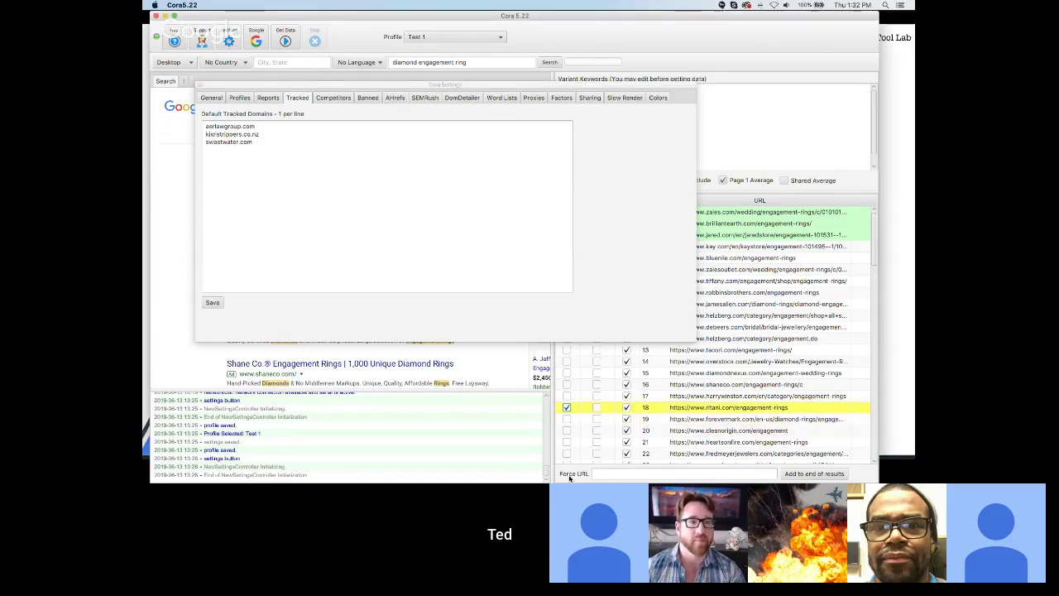
- Look through the competitor domains, banned domains, AHrefs, SEMRush and DomDetailer settings
{"action": "left_click", "coordinate": [321, 99]}
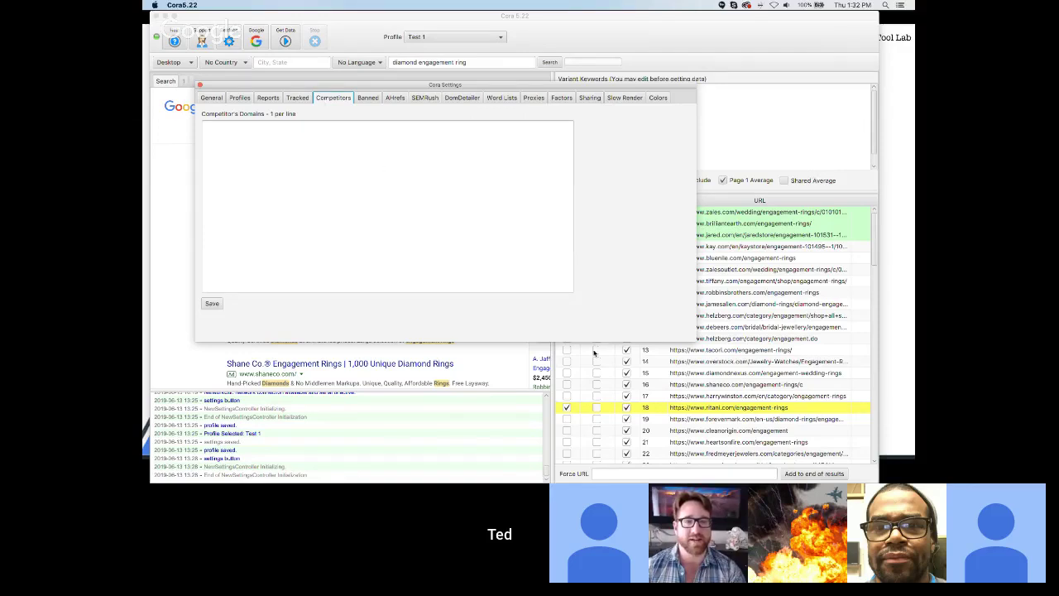
{"action": "left_click", "coordinate": [364, 99]}
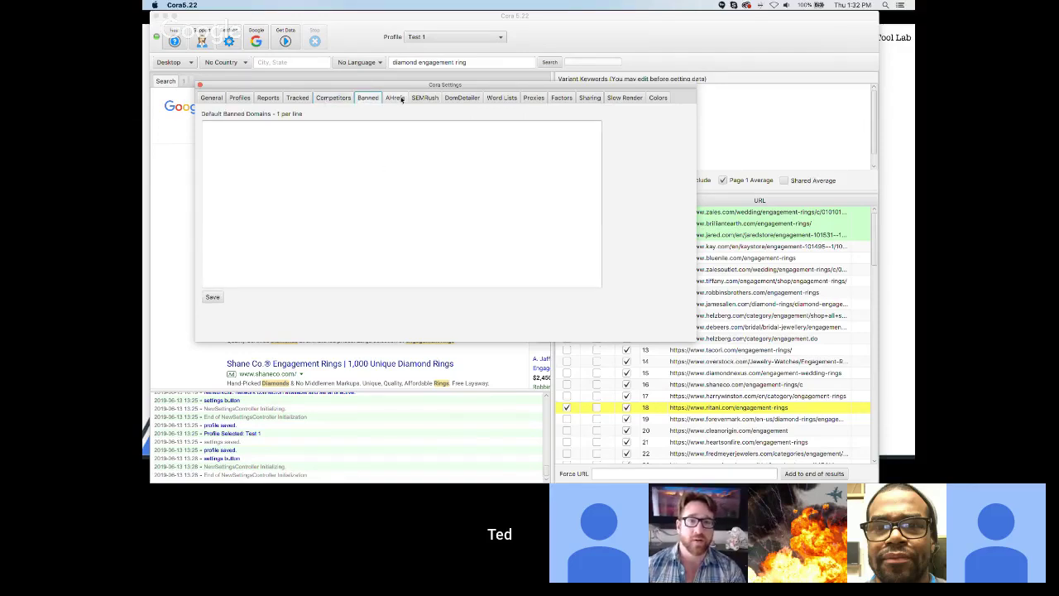
{"action": "left_click", "coordinate": [401, 99]}
{"action": "left_click", "coordinate": [423, 99]}
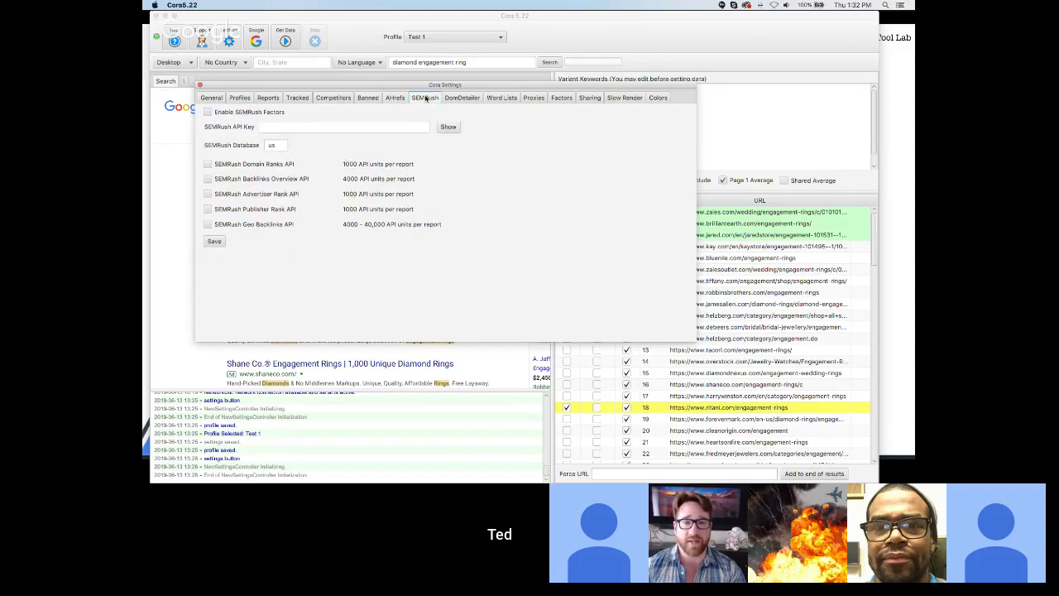
{"action": "left_click", "coordinate": [455, 98]}
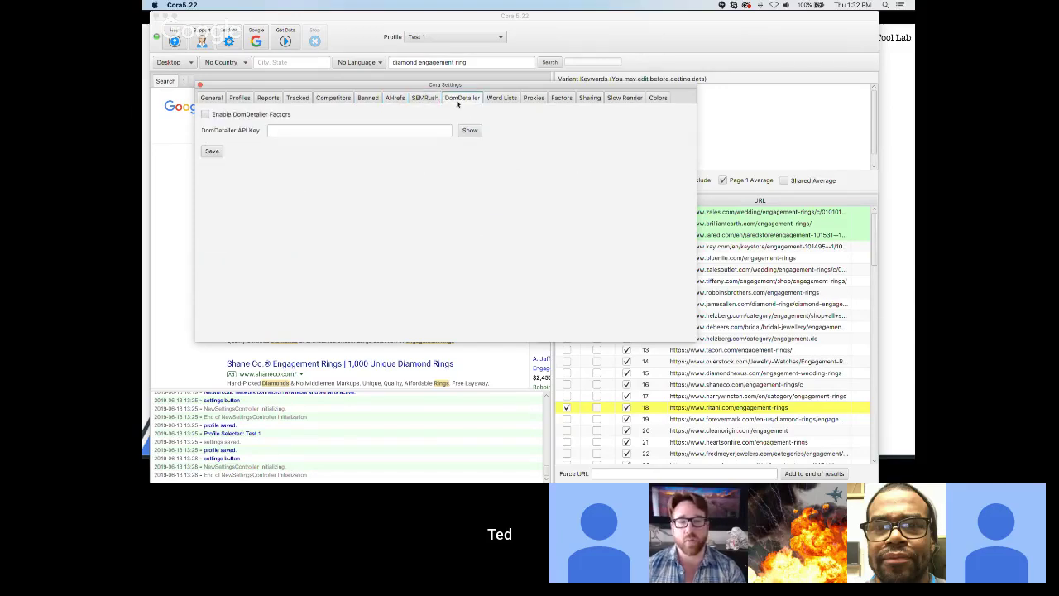
- Examine the stop words and sentiment words in the word list settings
{"action": "left_click", "coordinate": [495, 100]}
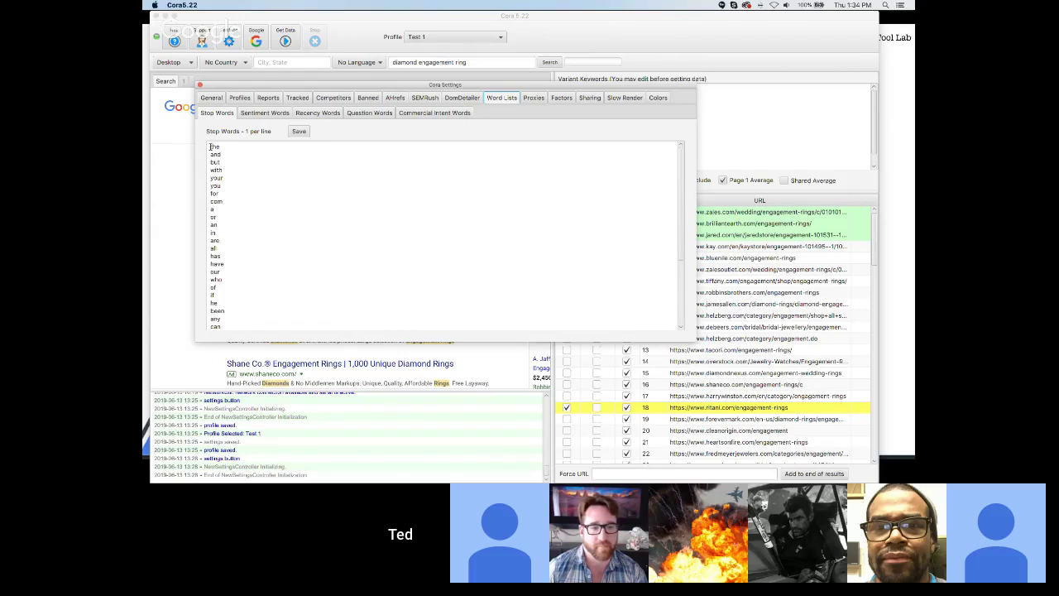
{"action": "left_click_drag", "start_coordinate": [211, 147], "coordinate": [258, 285]}
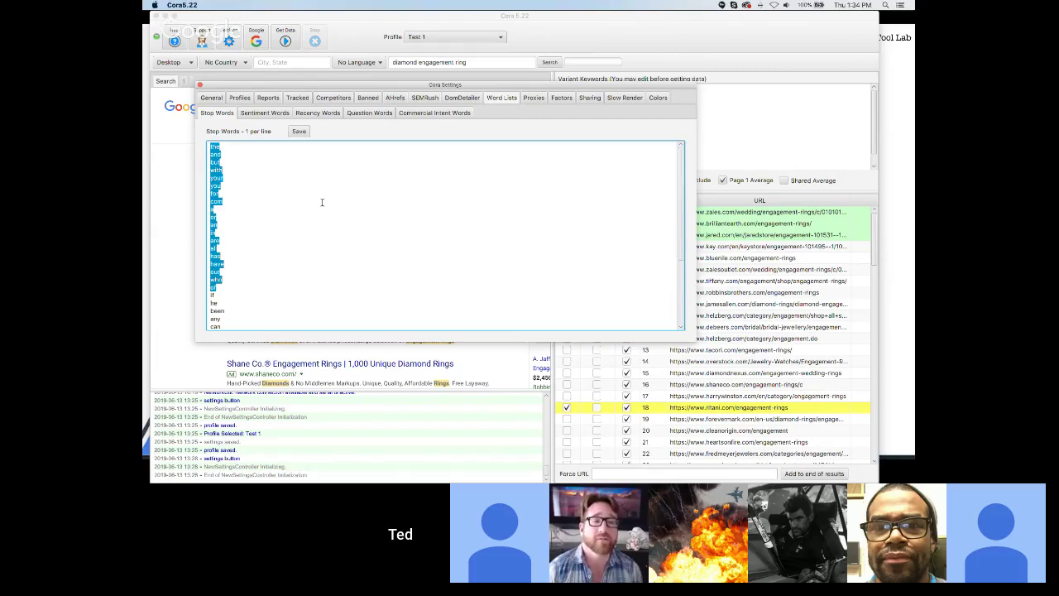
{"action": "left_click", "coordinate": [269, 114]}
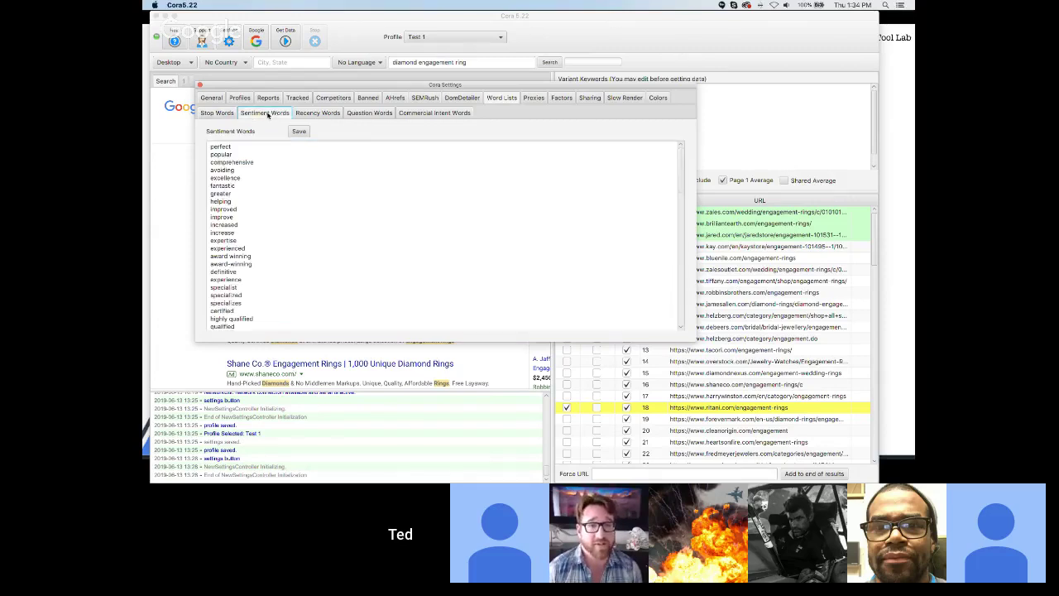
{"action": "left_click", "coordinate": [212, 146]}
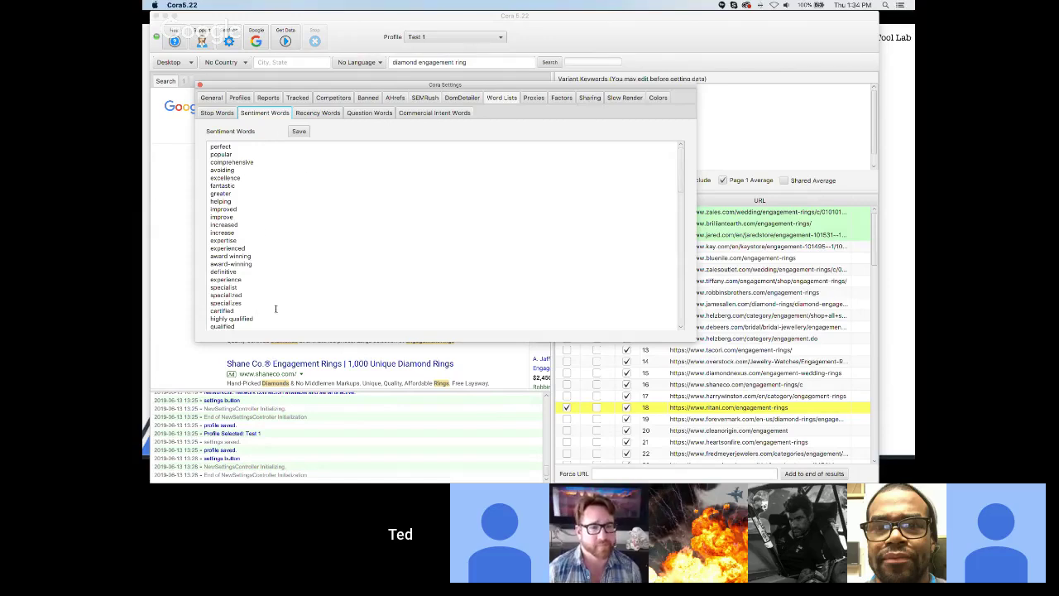
{"action": "scroll", "coordinate": [269, 280], "scroll_direction": "down", "scroll_amount": 7}
{"action": "scroll", "coordinate": [270, 280], "scroll_direction": "down", "scroll_amount": 4}
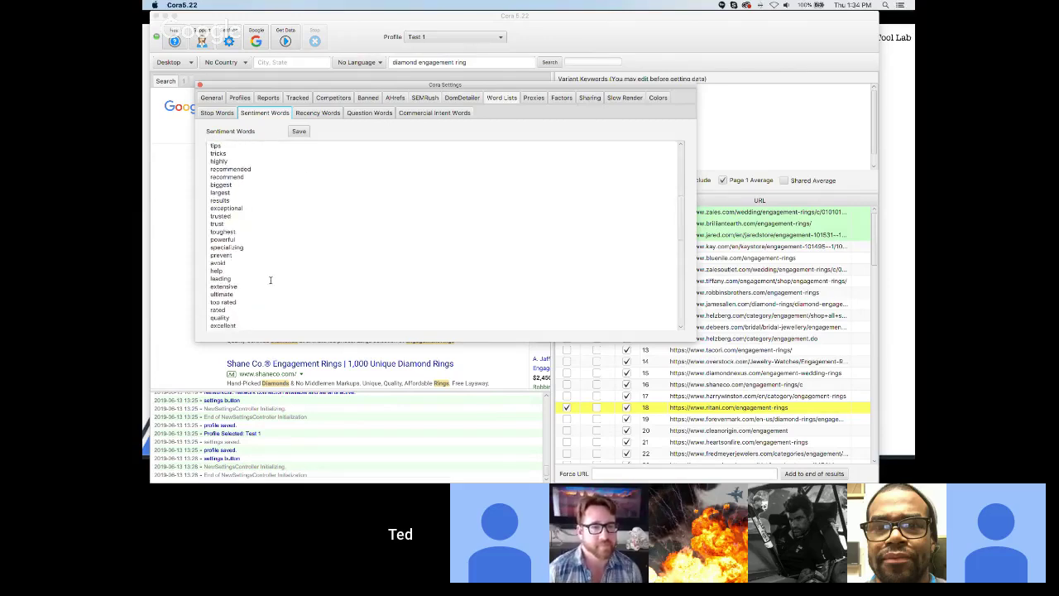
{"action": "scroll", "coordinate": [270, 279], "scroll_direction": "up", "scroll_amount": 10}
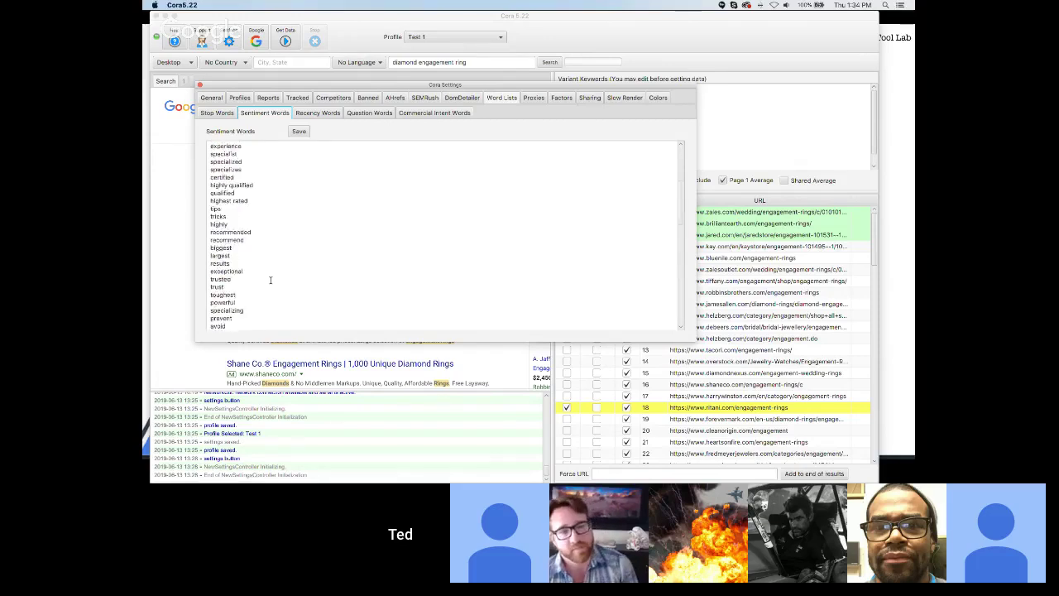
- Examine the recency, question and commercial intent word lists
{"action": "left_click", "coordinate": [316, 114]}
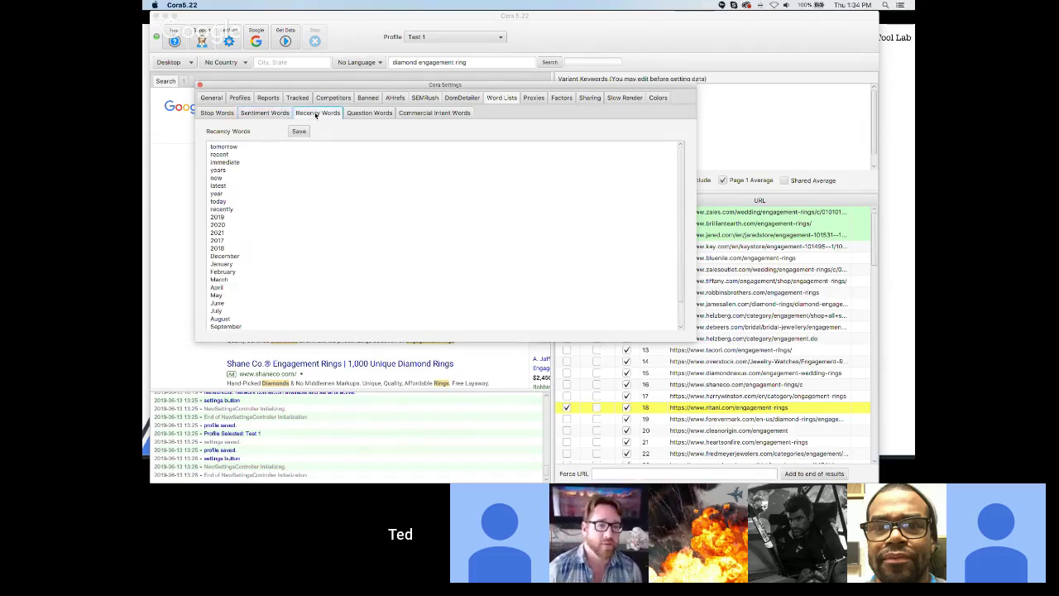
{"action": "left_click", "coordinate": [378, 113]}
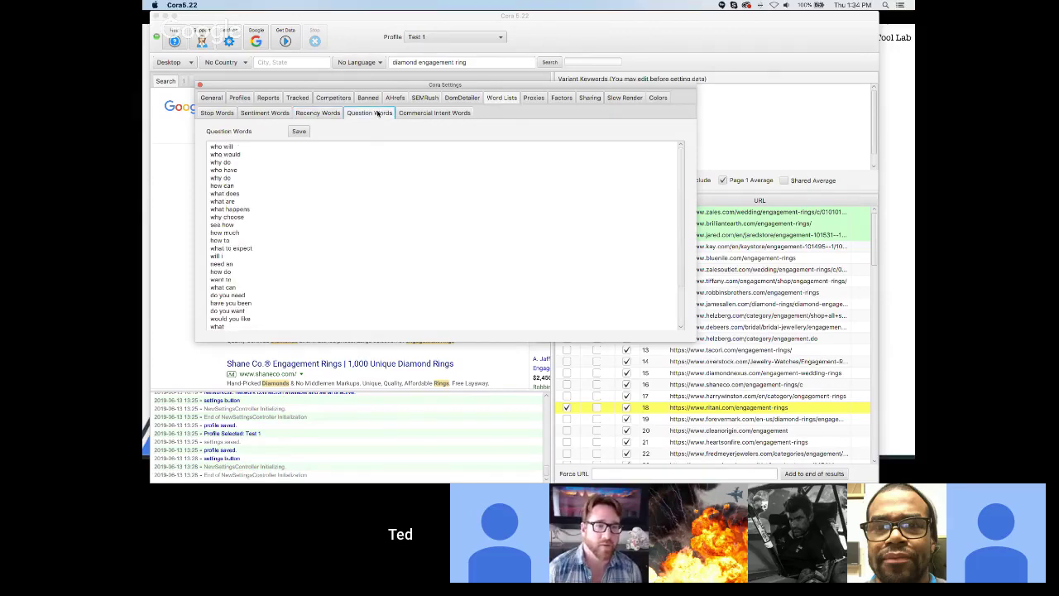
{"action": "left_click", "coordinate": [414, 114]}
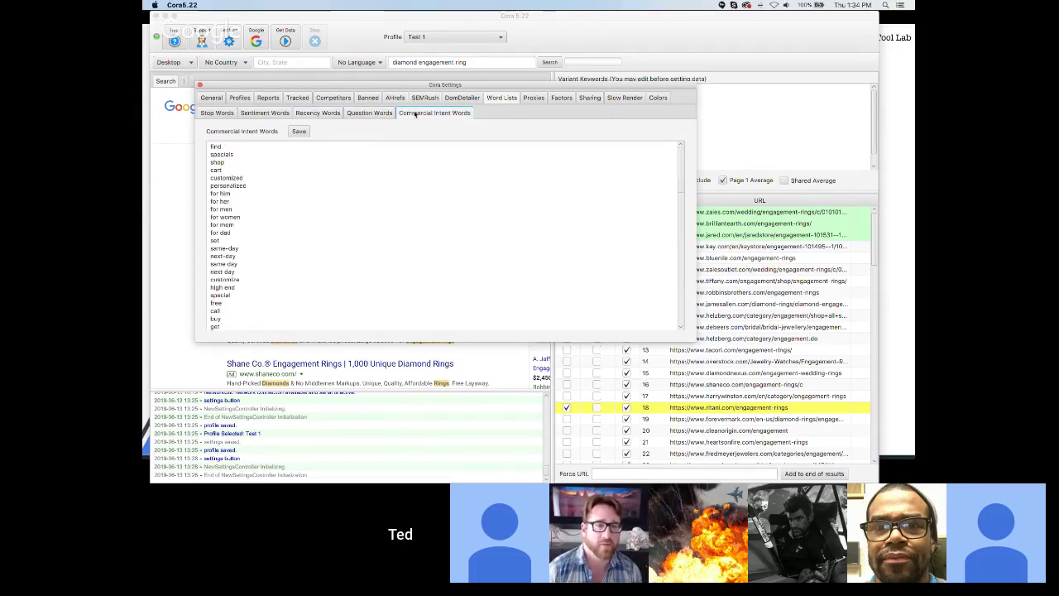
{"action": "left_click", "coordinate": [357, 113]}
{"action": "left_click", "coordinate": [317, 115]}
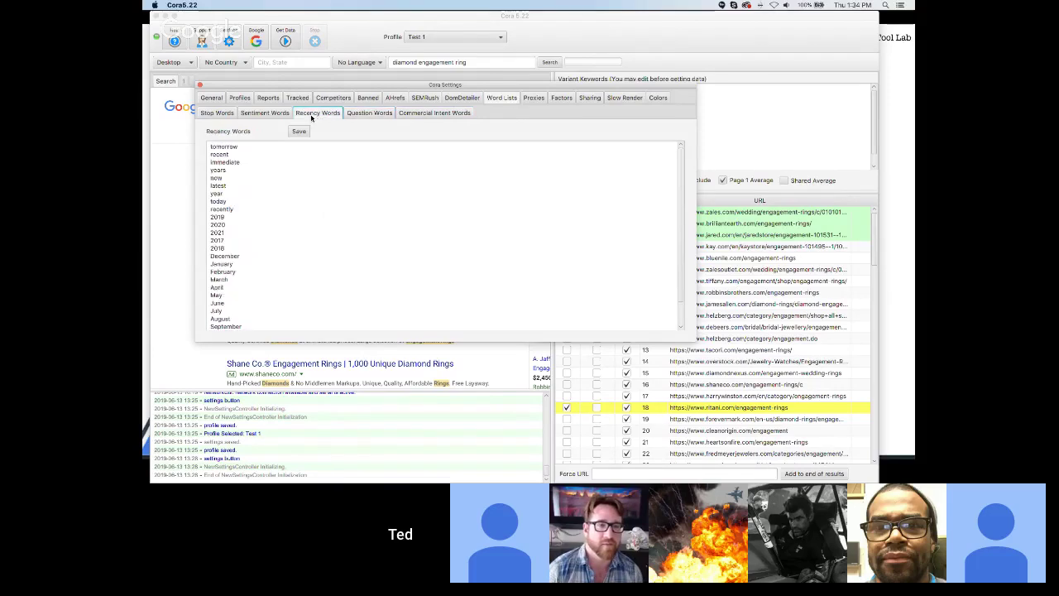
{"action": "left_click", "coordinate": [280, 113]}
{"action": "left_click", "coordinate": [325, 113]}
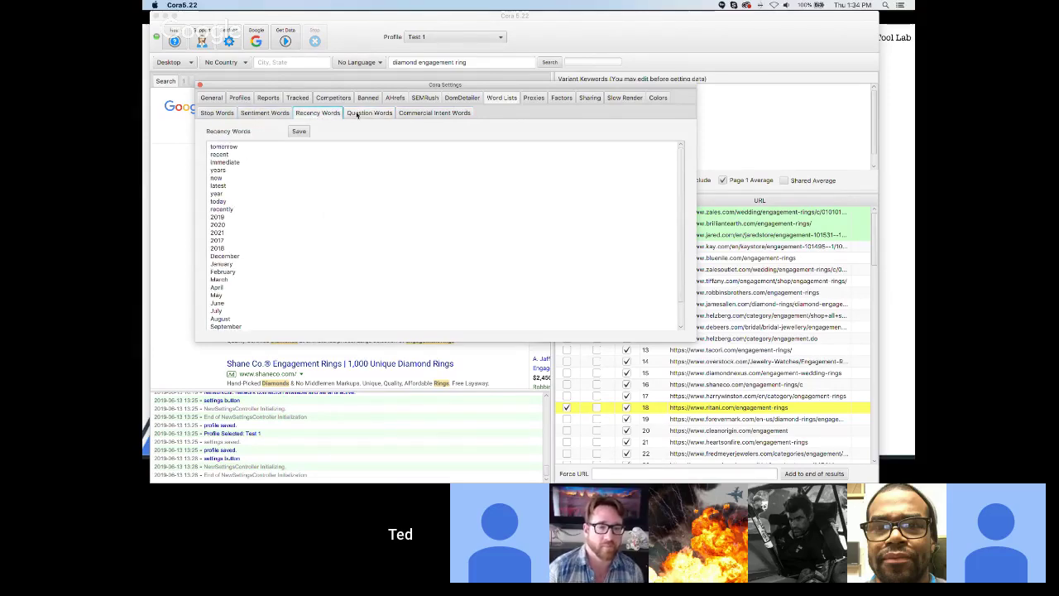
{"action": "left_click", "coordinate": [357, 114]}
{"action": "left_click", "coordinate": [431, 113]}
{"action": "left_click", "coordinate": [349, 114]}
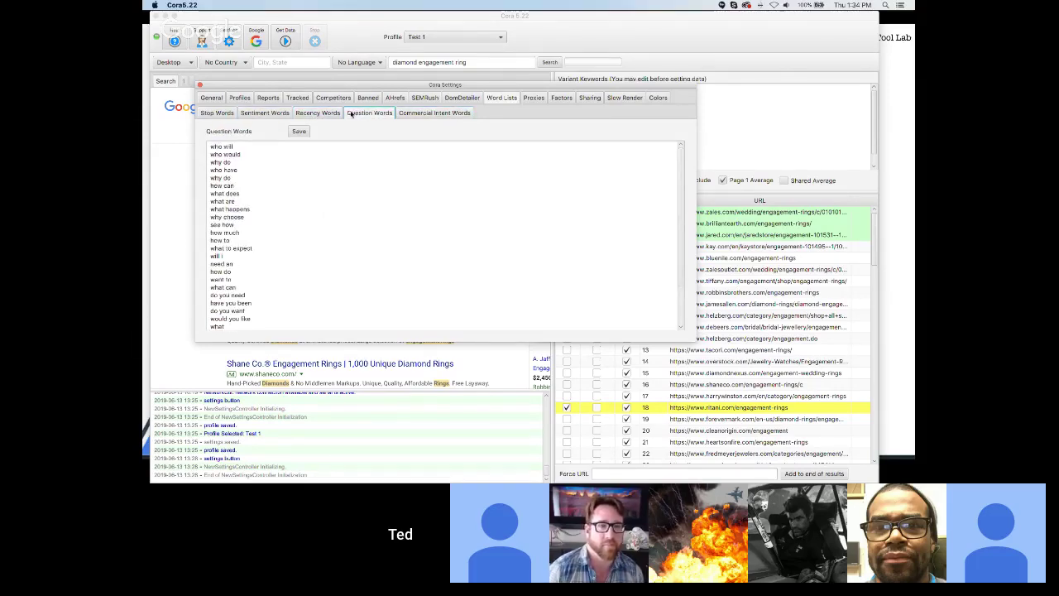
{"action": "left_click", "coordinate": [303, 114]}
{"action": "left_click", "coordinate": [269, 113]}
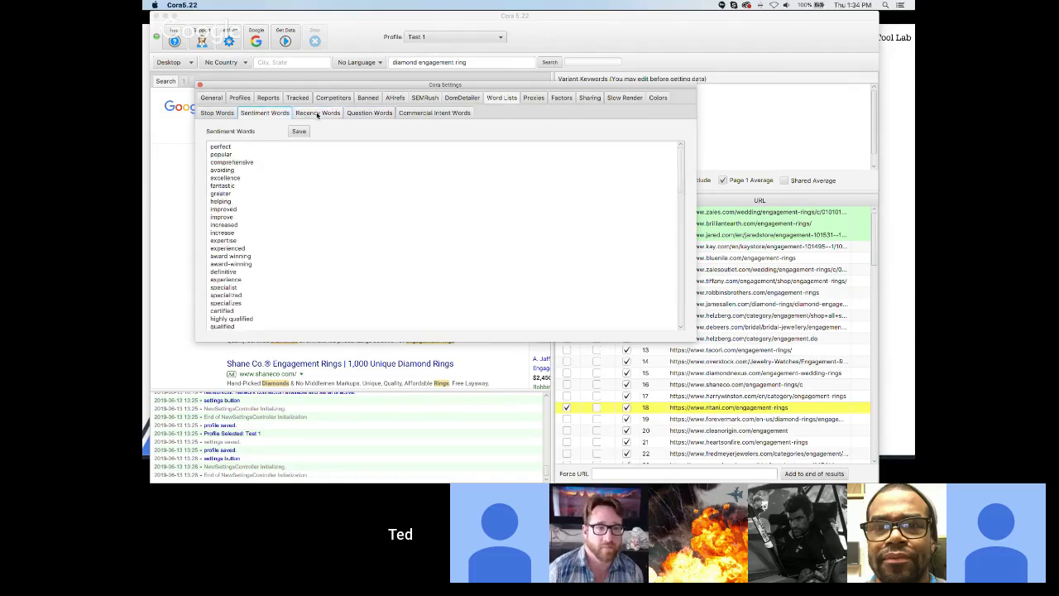
{"action": "left_click", "coordinate": [314, 113]}
{"action": "left_click", "coordinate": [366, 113]}
{"action": "left_click", "coordinate": [409, 113]}
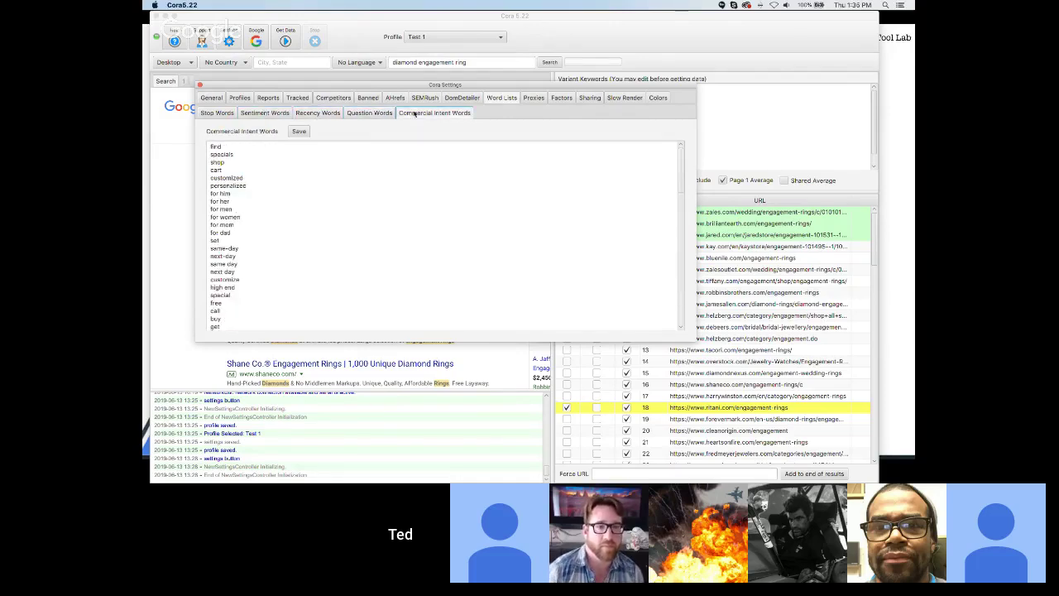
{"action": "left_click", "coordinate": [370, 113]}
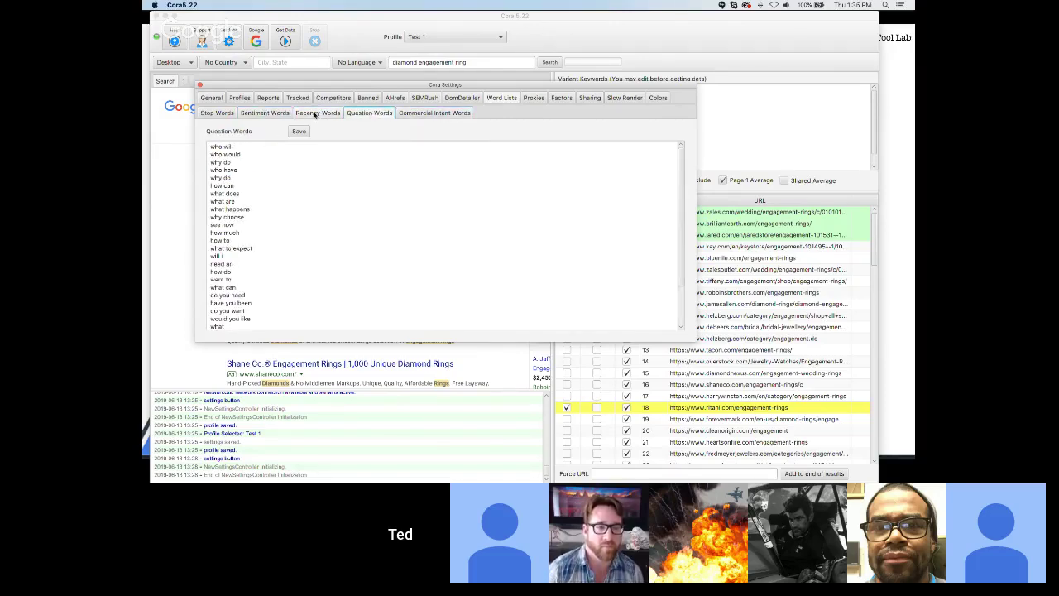
{"action": "left_click", "coordinate": [314, 114]}
{"action": "left_click", "coordinate": [277, 115]}
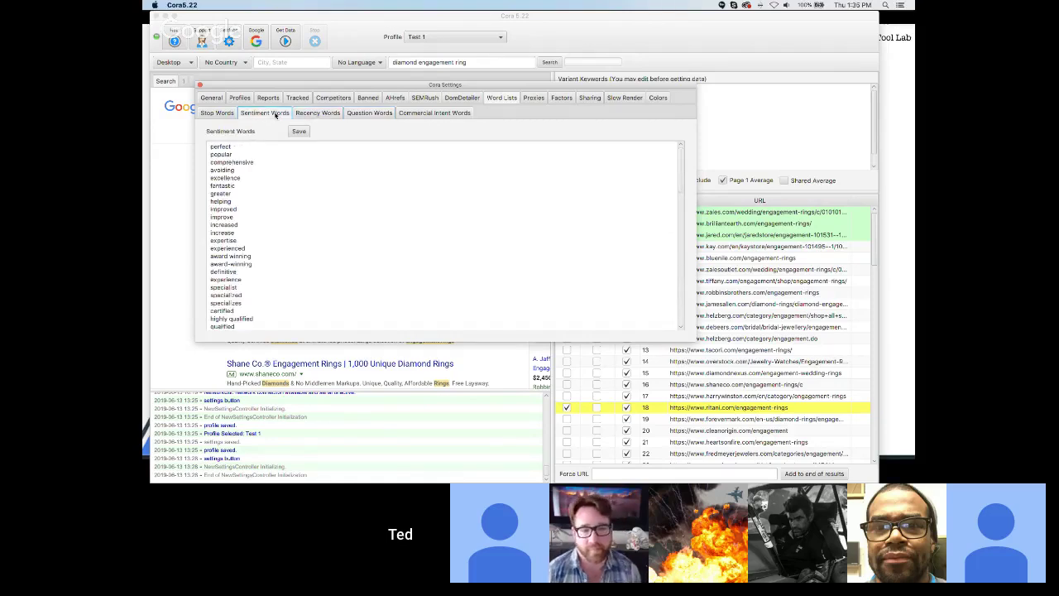
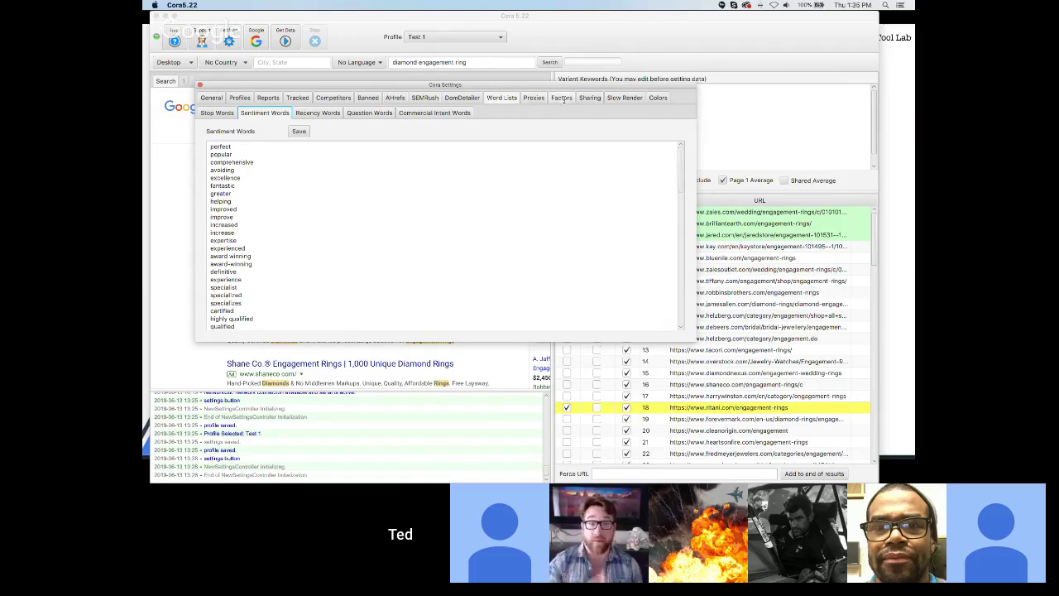
- Disable the factor CP155: Search Terms making whole H1, H2, and H3 Tags in the factor settings
{"action": "left_click", "coordinate": [562, 97]}
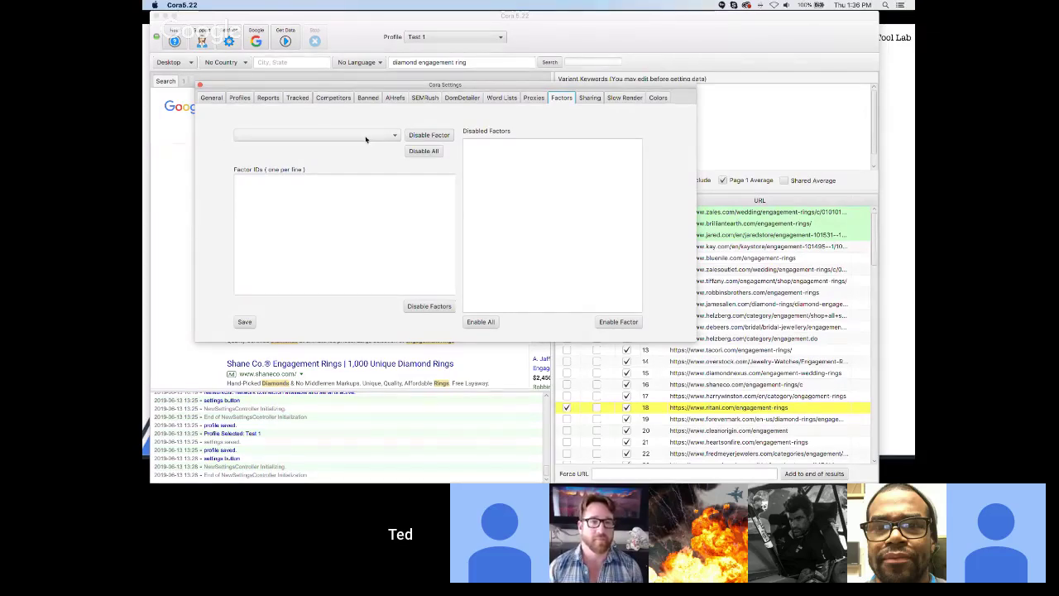
{"action": "left_click", "coordinate": [394, 136]}
{"action": "left_click", "coordinate": [394, 137]}
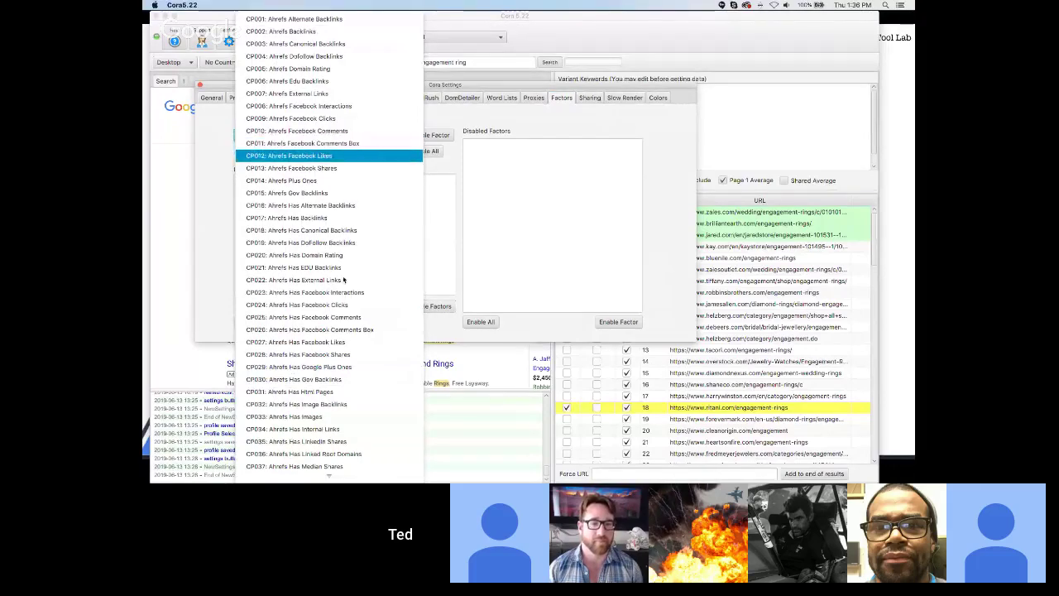
{"action": "scroll", "coordinate": [344, 278], "scroll_direction": "down", "scroll_amount": 5}
{"action": "scroll", "coordinate": [344, 277], "scroll_direction": "down", "scroll_amount": 15}
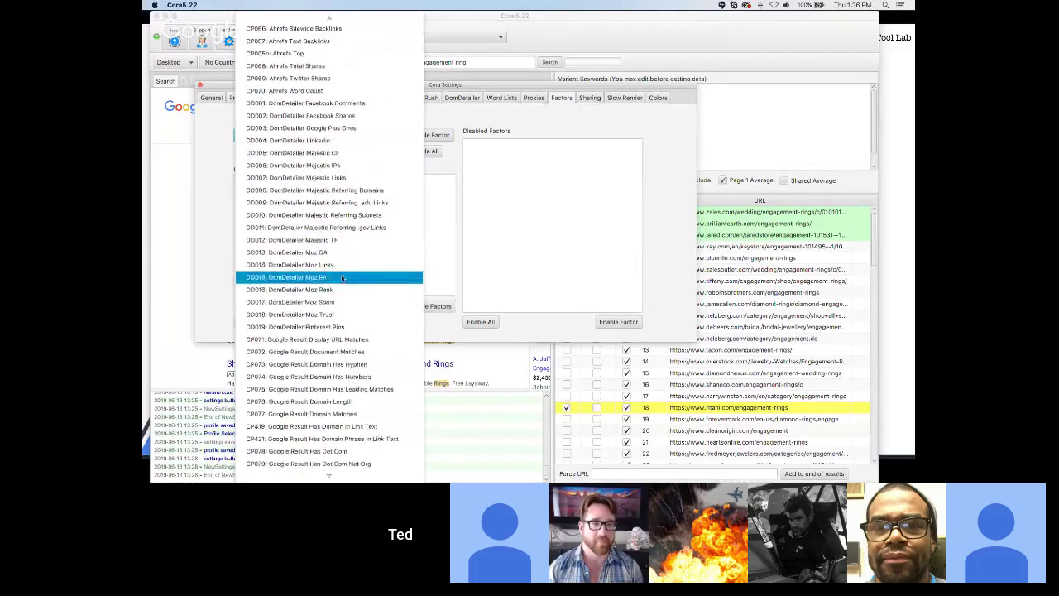
{"action": "scroll", "coordinate": [342, 278], "scroll_direction": "down", "scroll_amount": 3}
{"action": "scroll", "coordinate": [341, 278], "scroll_direction": "down", "scroll_amount": 20}
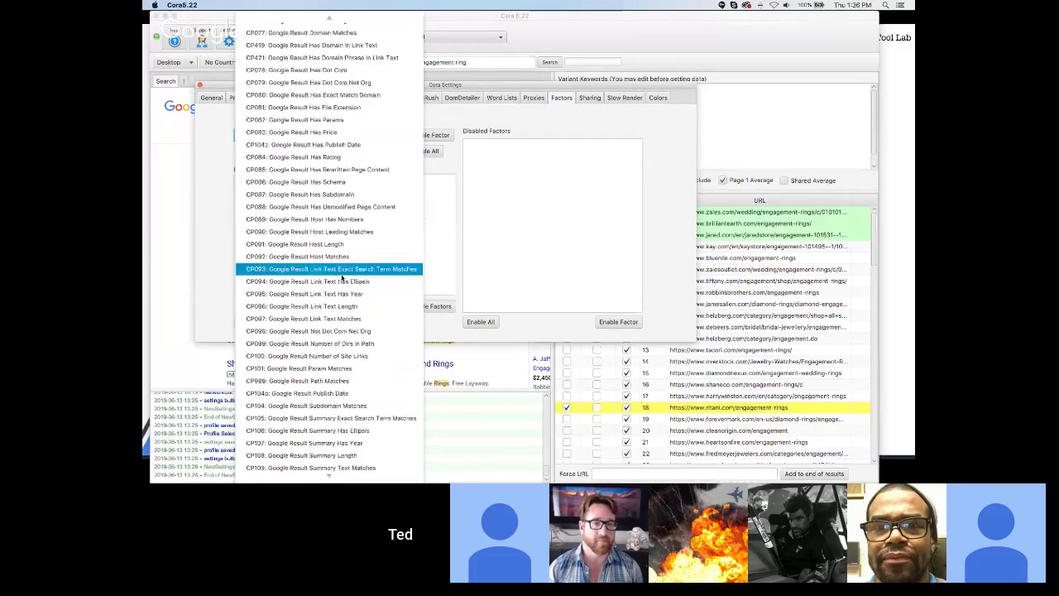
{"action": "scroll", "coordinate": [341, 278], "scroll_direction": "down", "scroll_amount": 10}
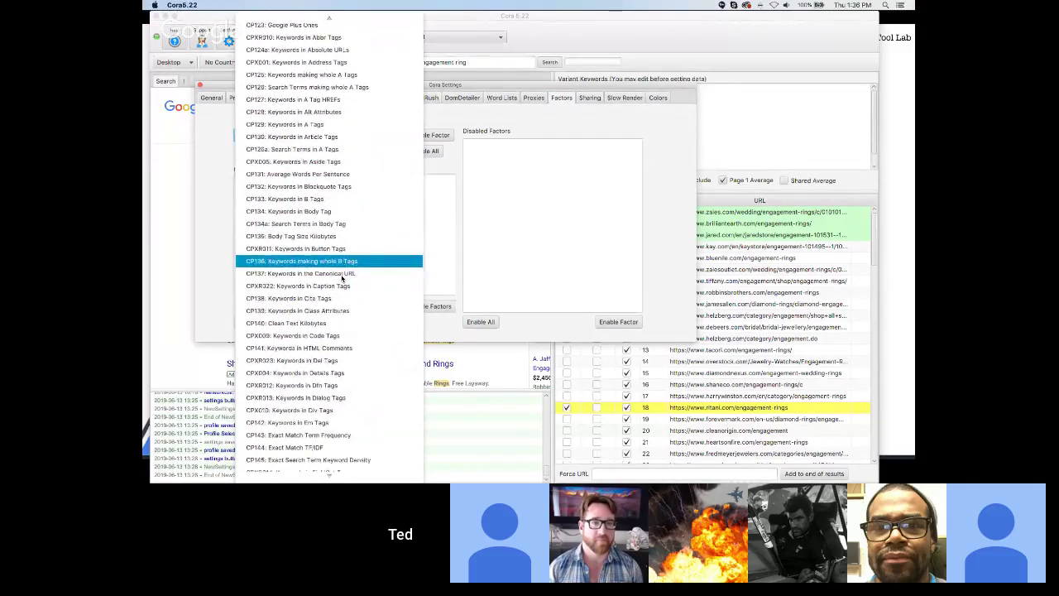
{"action": "scroll", "coordinate": [341, 278], "scroll_direction": "down", "scroll_amount": 1}
{"action": "left_click", "coordinate": [341, 264]}
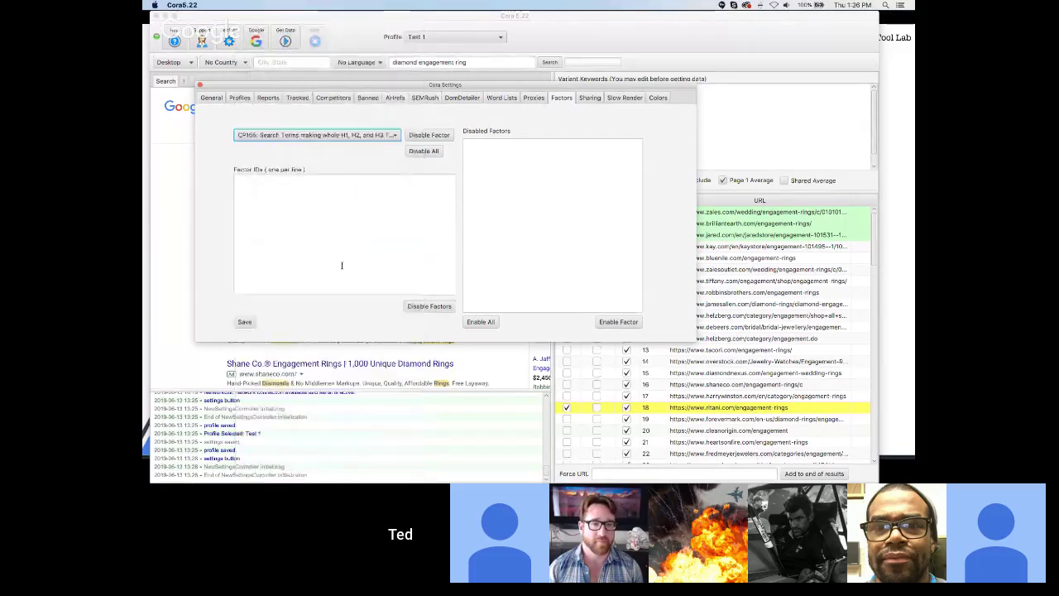
{"action": "left_click", "coordinate": [426, 135]}
- Disable the factors CP468 and CP469 together by listing their factor IDs one per line
{"action": "left_click", "coordinate": [353, 206]}
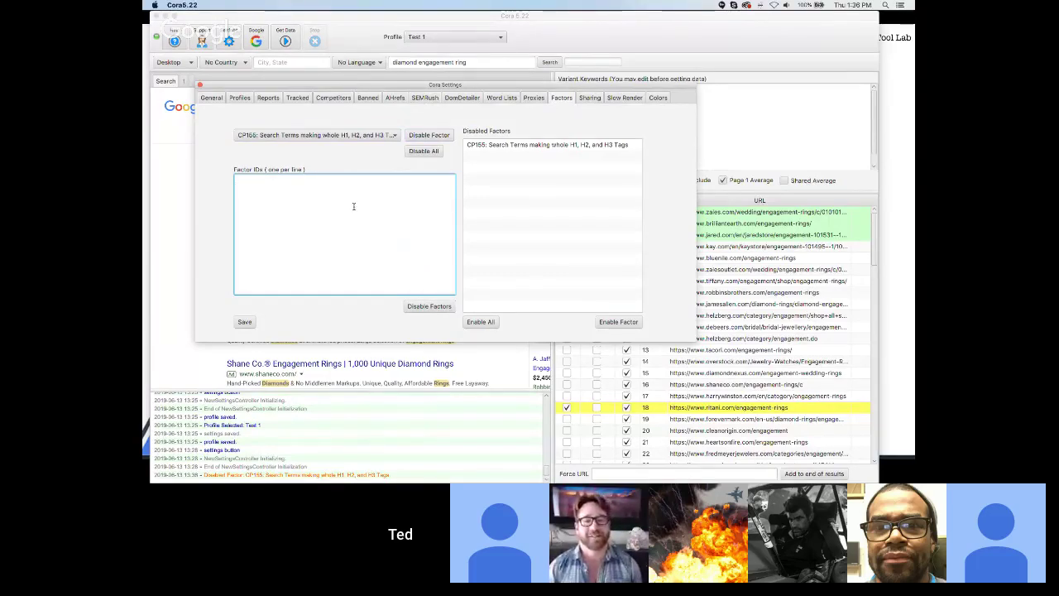
{"action": "type", "text": "CP468 "}
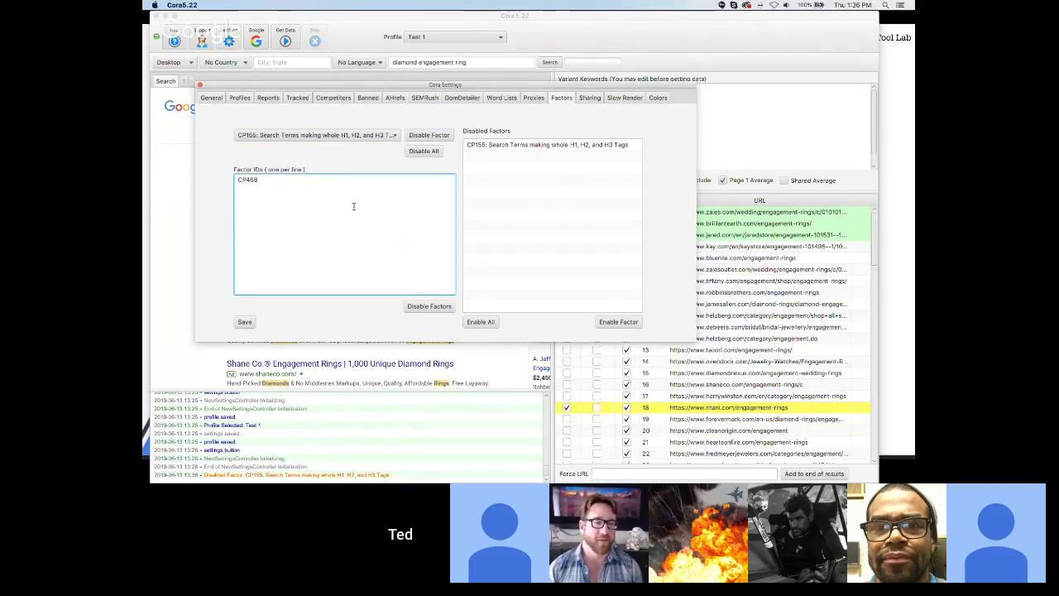
{"action": "type", "text": "CP4"}
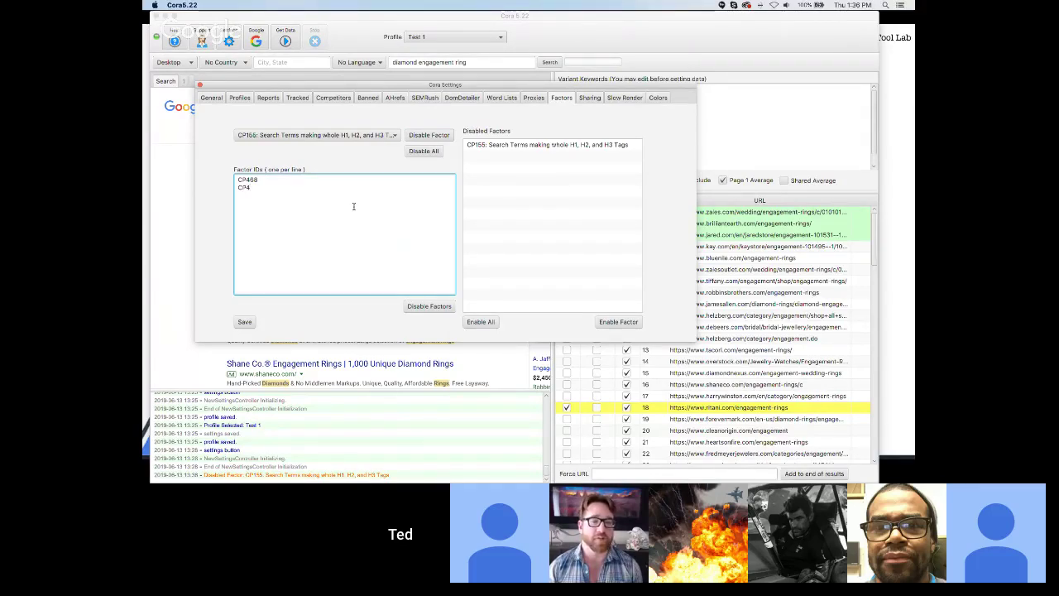
{"action": "type", "text": "69"}
{"action": "left_click", "coordinate": [440, 306]}
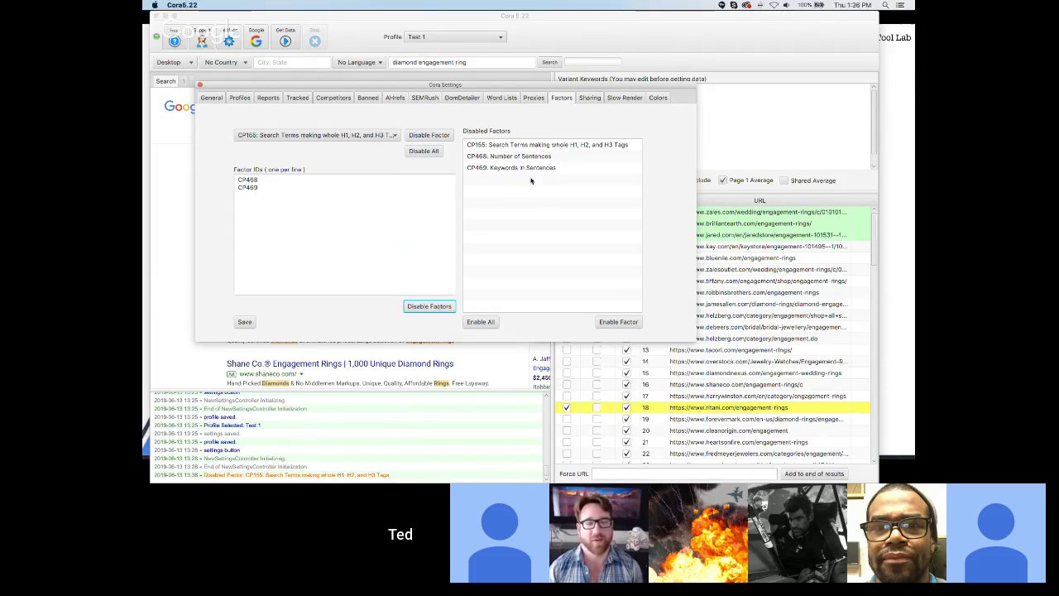
- Re-enable the disabled factors CP155, CP468 and CP469 one after another
{"action": "left_click", "coordinate": [569, 144]}
{"action": "left_click", "coordinate": [620, 323]}
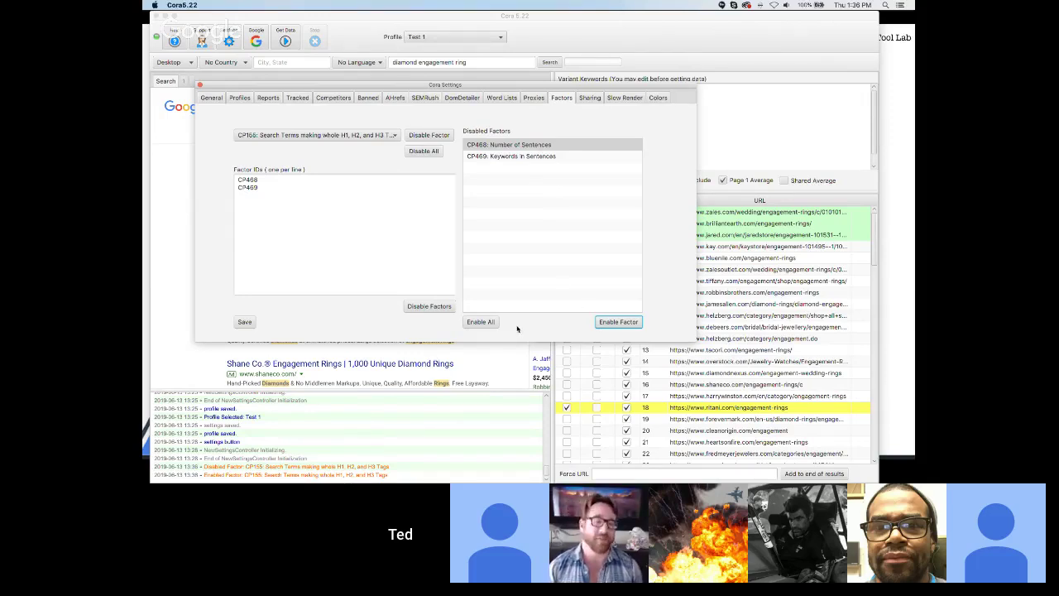
{"action": "left_click", "coordinate": [610, 323]}
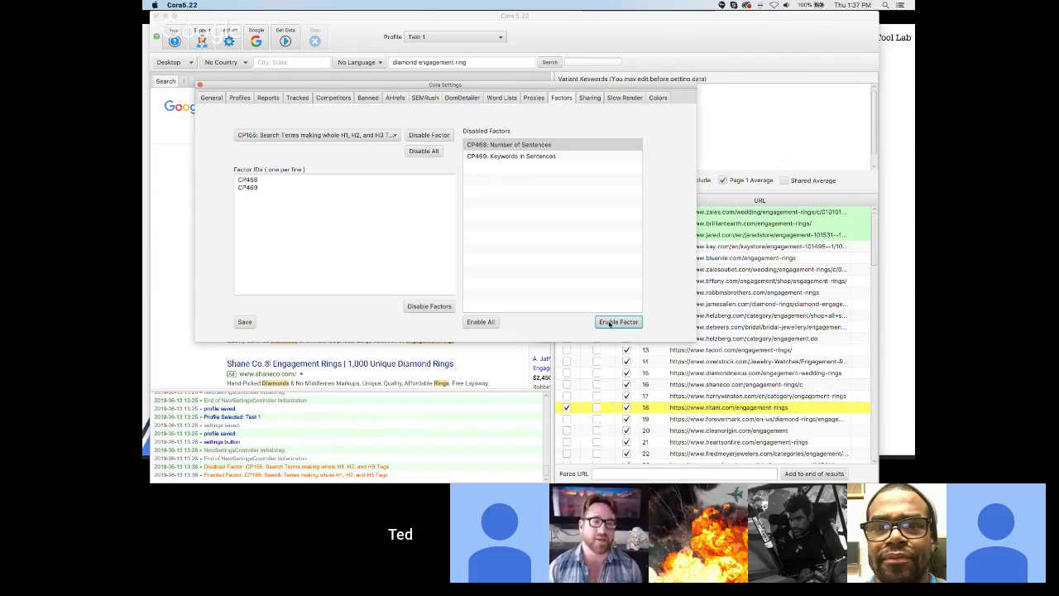
{"action": "left_click", "coordinate": [610, 322]}
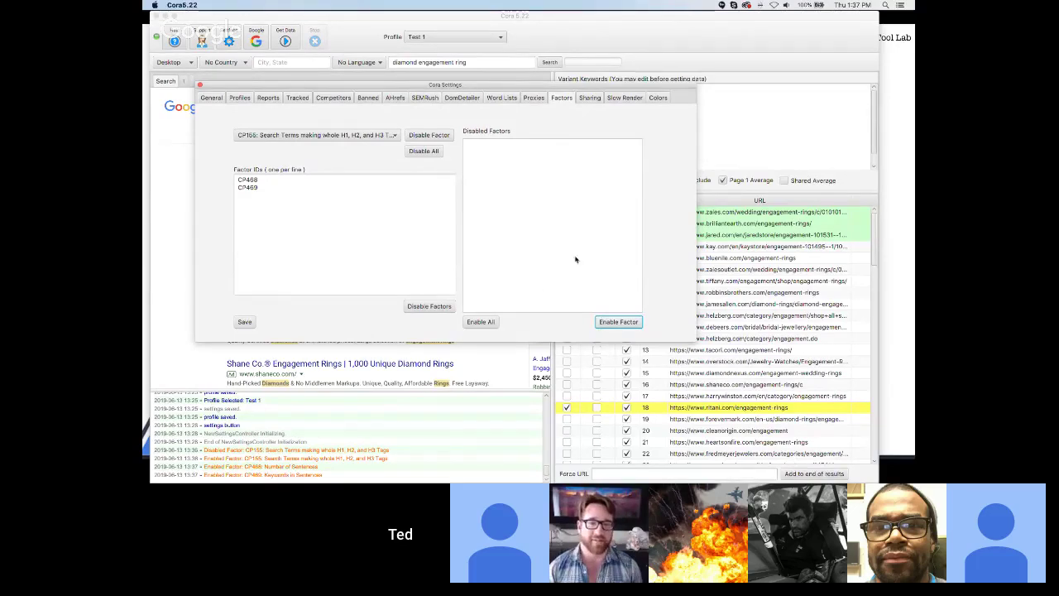
- Examine the list of hostnames given extra render time in the slow render settings
{"action": "left_click", "coordinate": [628, 98]}
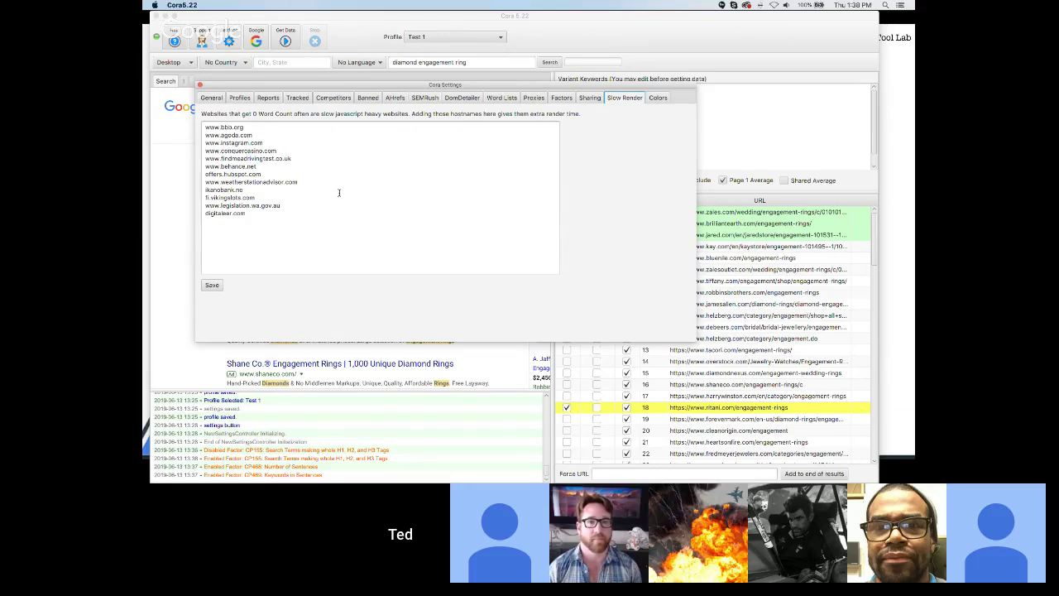
{"action": "left_click_drag", "start_coordinate": [276, 152], "coordinate": [189, 149]}
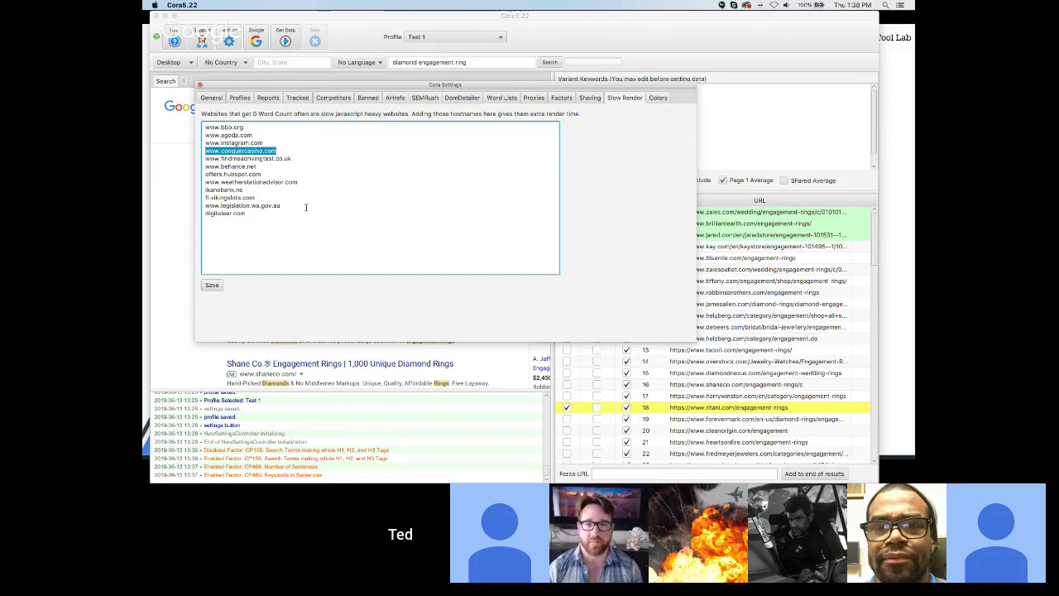
{"action": "left_click_drag", "start_coordinate": [253, 216], "coordinate": [198, 125]}
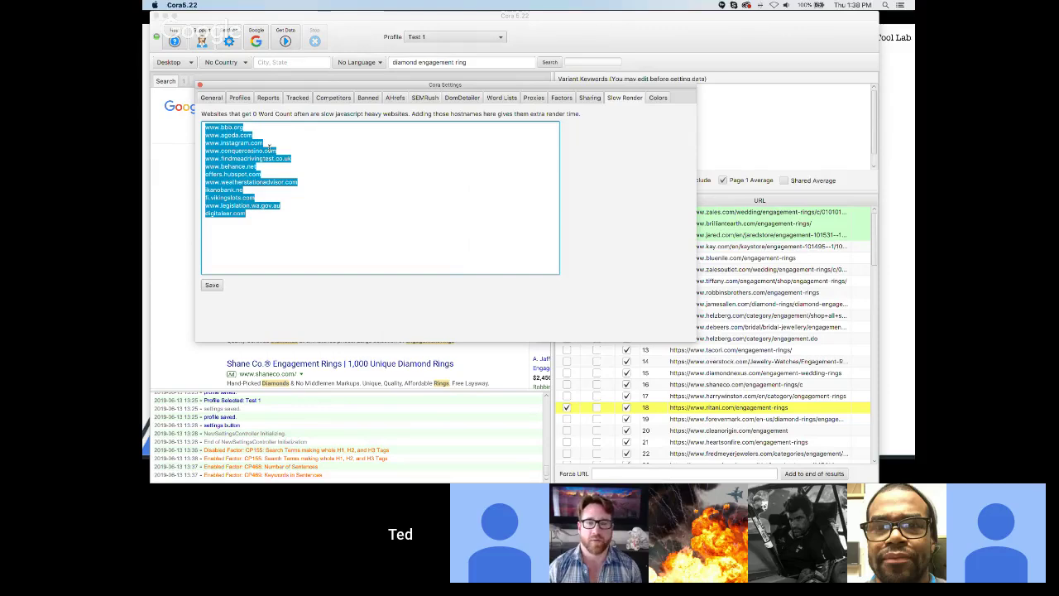
- View the interface highlight colors in the settings and close the settings window
{"action": "left_click", "coordinate": [658, 98]}
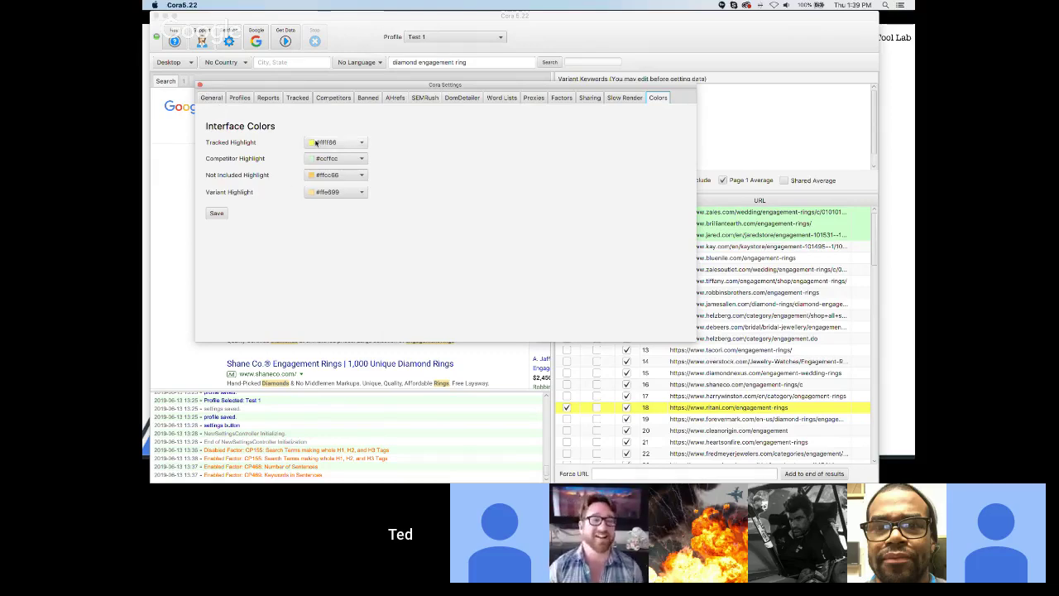
{"action": "left_click", "coordinate": [198, 86]}
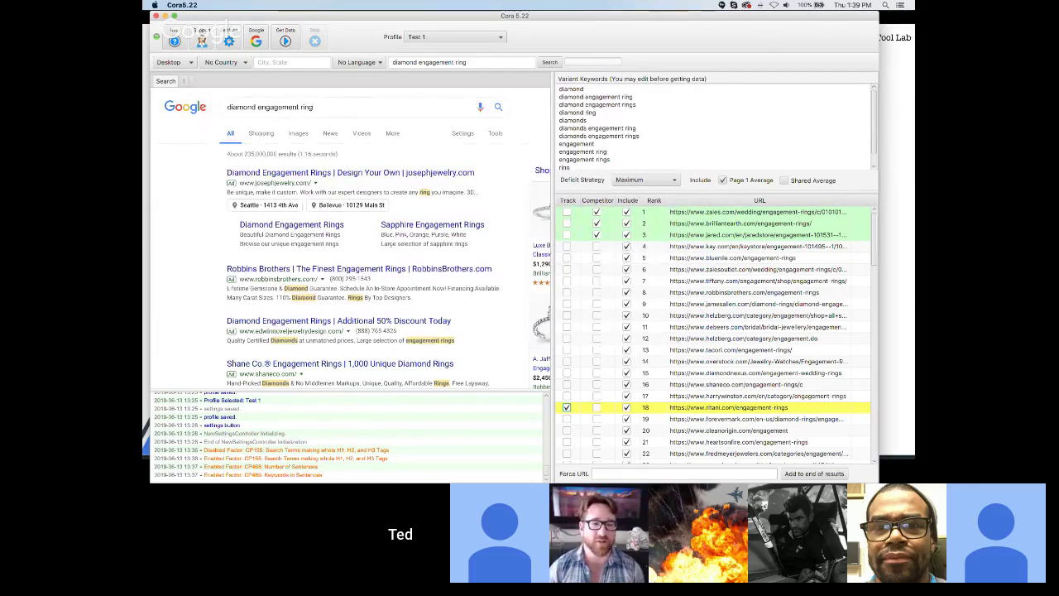
{"action": "scroll", "coordinate": [449, 291], "scroll_direction": "down", "scroll_amount": 3}
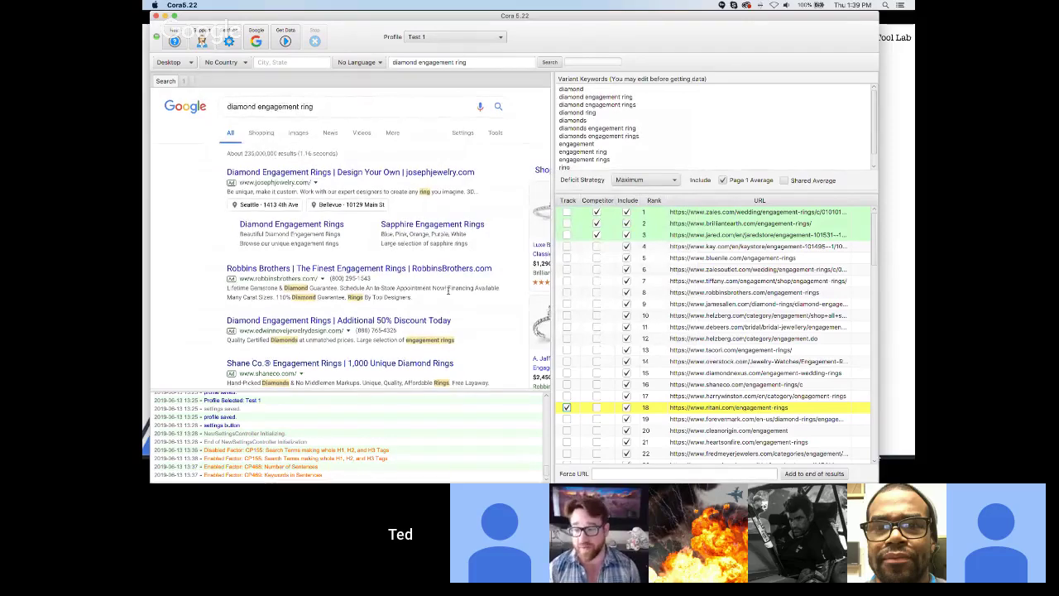
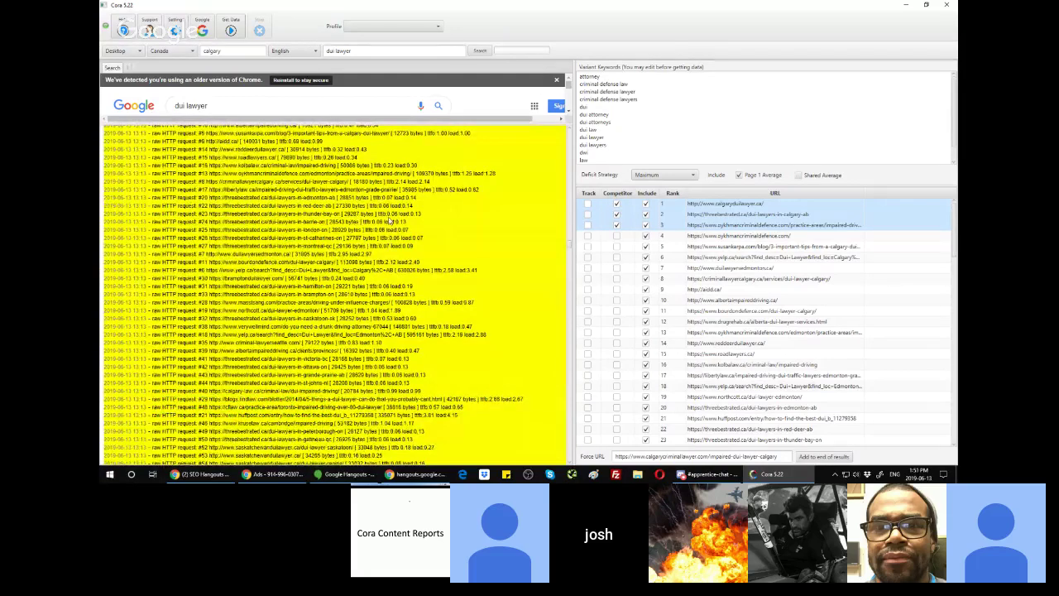
- Open the dui_lawyer_190613_C_CA_L_EN_M3P1A_GMW report in Excel from the cora reports folder on the desktop
{"action": "left_click_drag", "start_coordinate": [378, 213], "coordinate": [437, 212]}
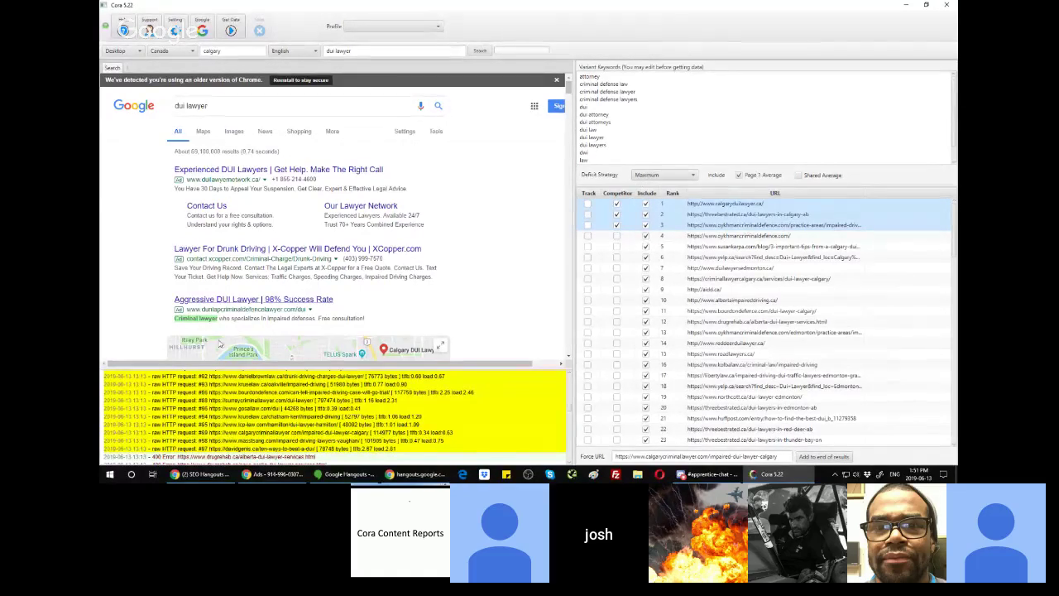
{"action": "left_click", "coordinate": [782, 470]}
{"action": "left_click", "coordinate": [956, 473]}
{"action": "double_click", "coordinate": [115, 241]}
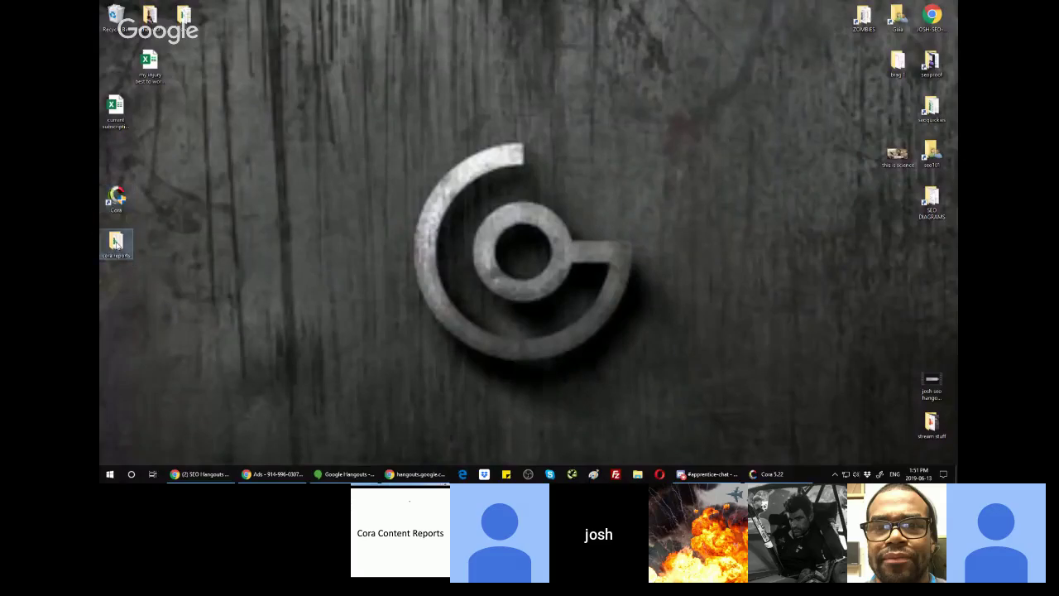
{"action": "double_click", "coordinate": [602, 70]}
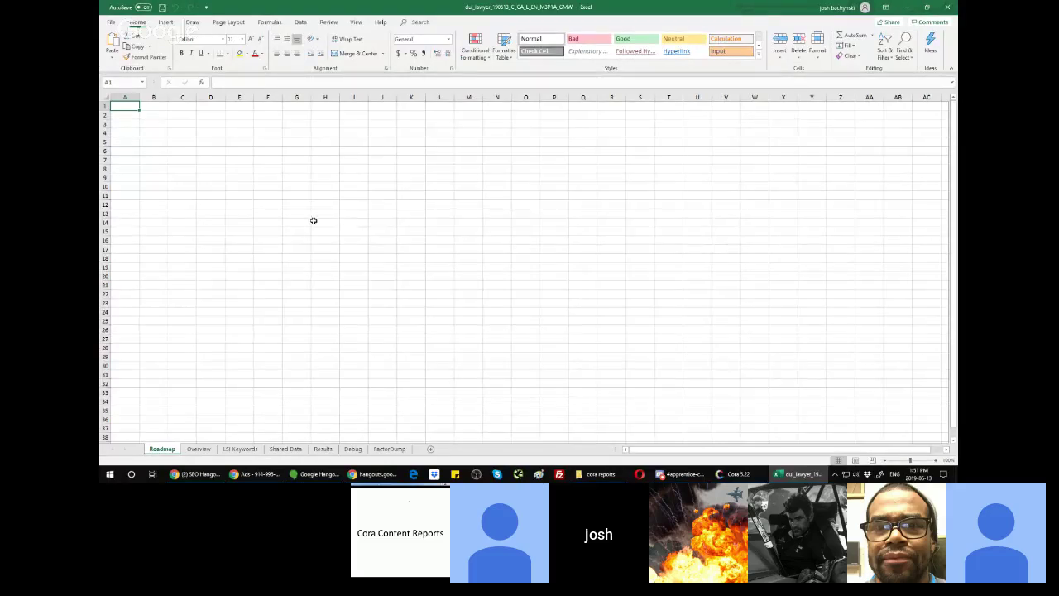
- Look through the Roadmap, Overview and LSI Keywords sheets of the dui_lawyer report
{"action": "scroll", "coordinate": [235, 235], "scroll_direction": "down", "scroll_amount": 6}
{"action": "scroll", "coordinate": [235, 235], "scroll_direction": "up", "scroll_amount": 6}
{"action": "left_click", "coordinate": [198, 450]}
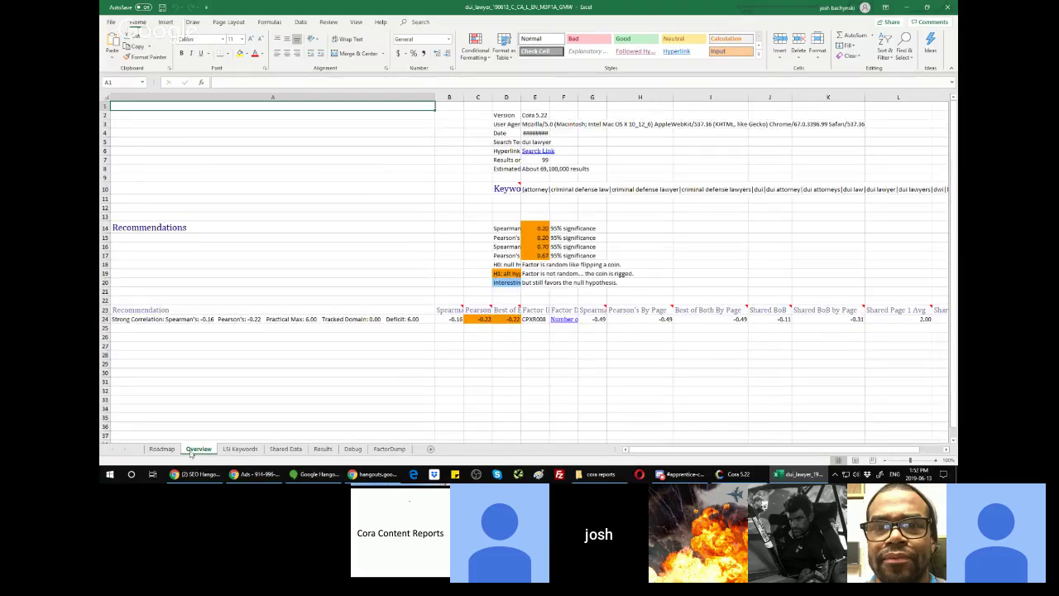
{"action": "left_click", "coordinate": [170, 449]}
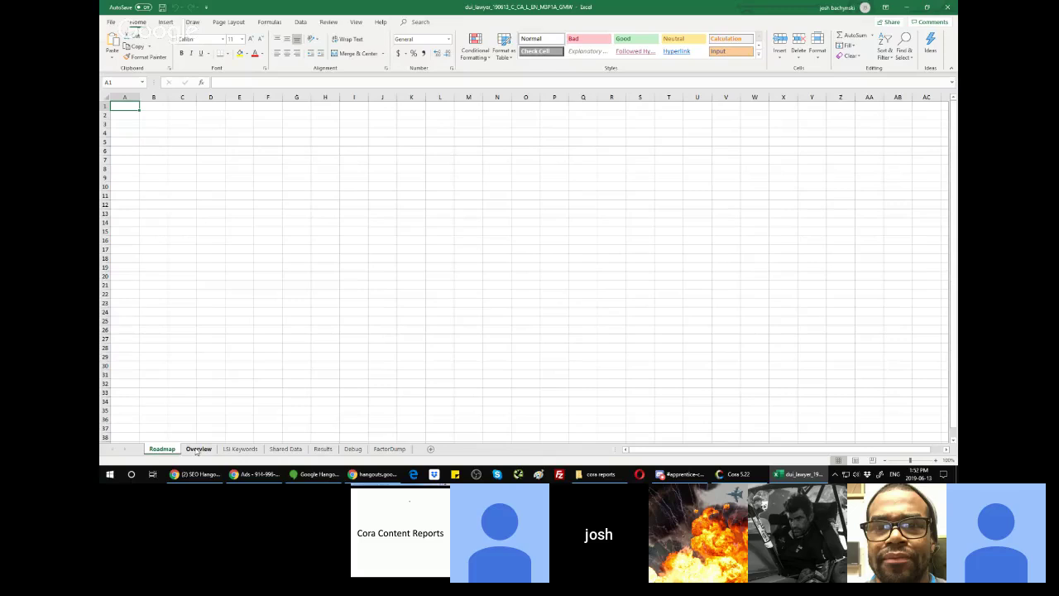
{"action": "left_click", "coordinate": [199, 449]}
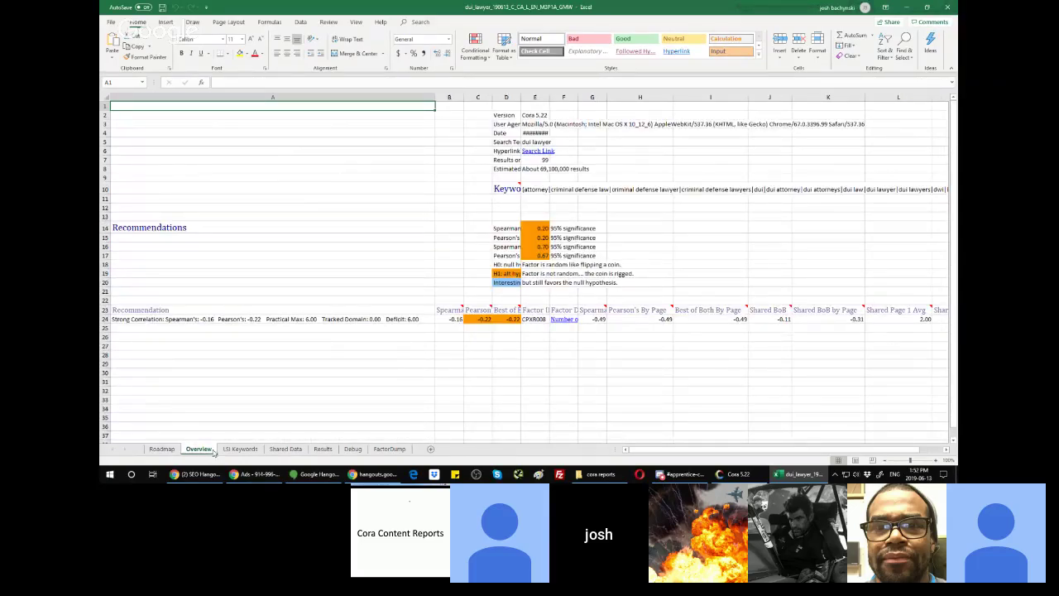
{"action": "left_click", "coordinate": [247, 450]}
{"action": "left_click", "coordinate": [197, 449]}
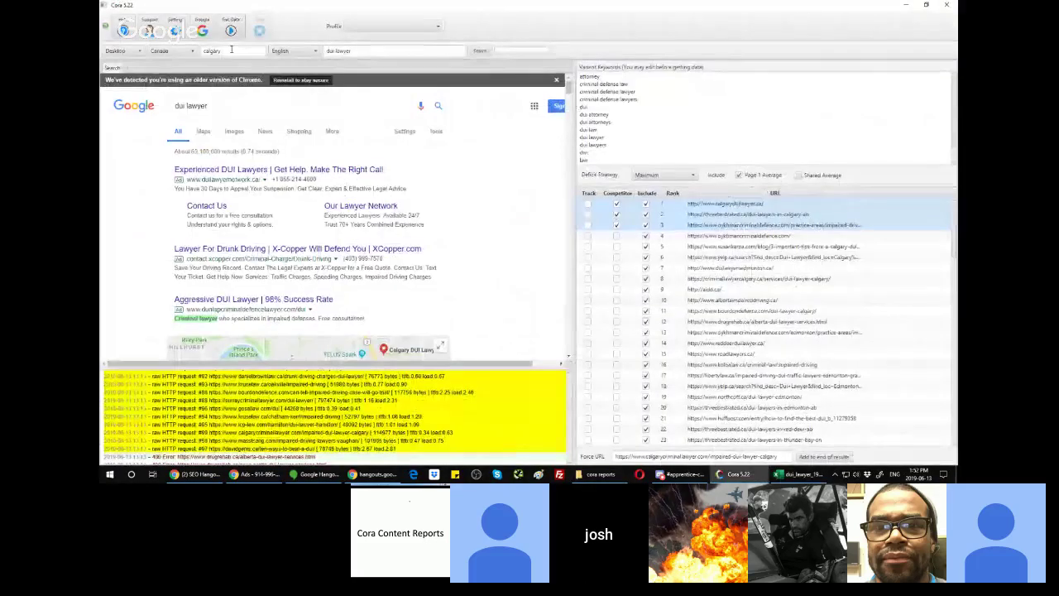
- Switch to Cora, review its report options, default tracked domains and competitor domains, and close the settings
{"action": "left_click", "coordinate": [176, 30]}
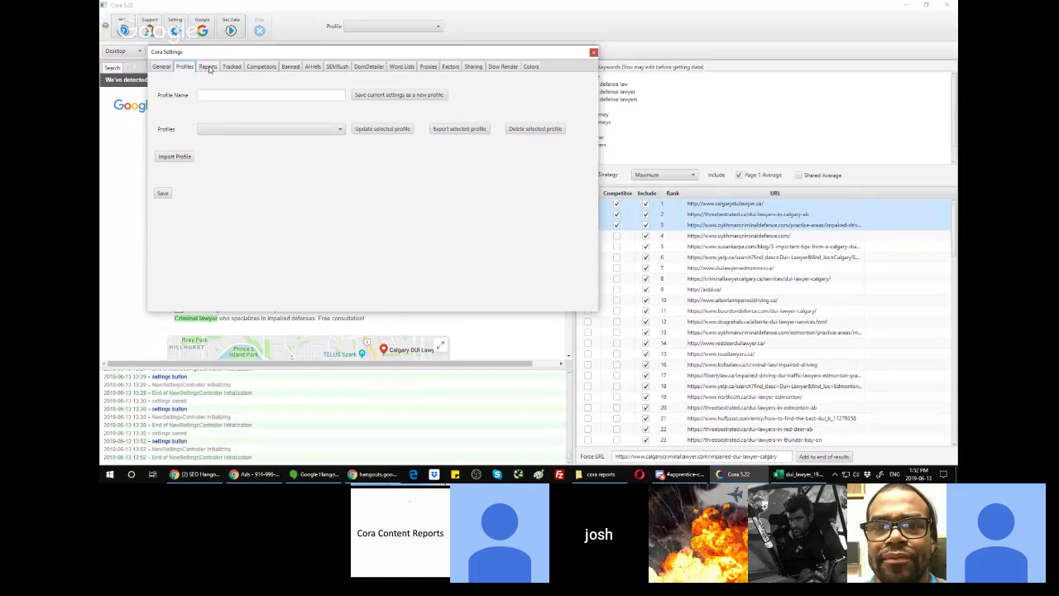
{"action": "left_click", "coordinate": [210, 67]}
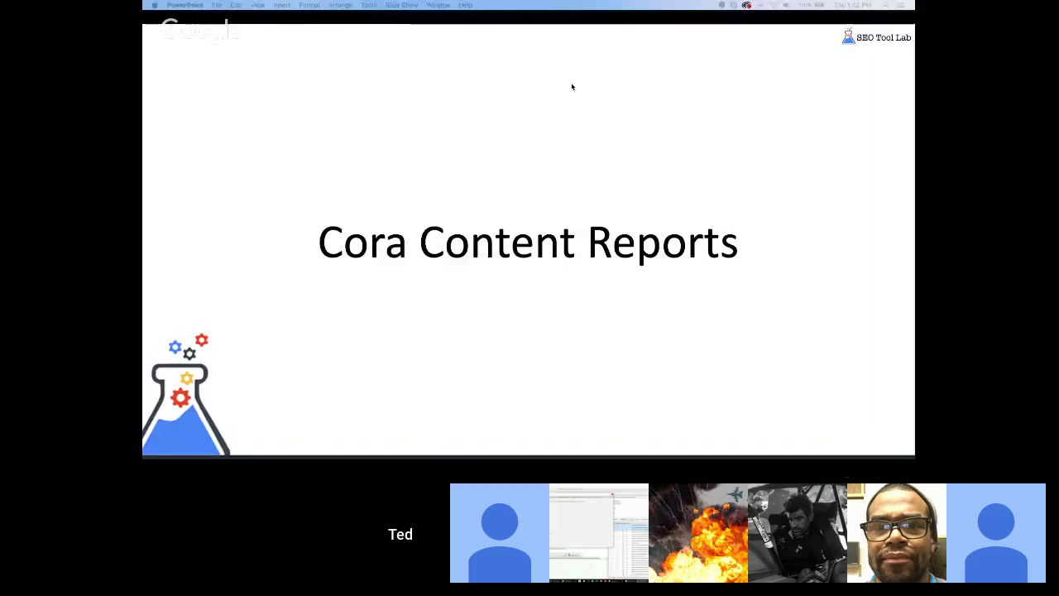
{"action": "left_click", "coordinate": [504, 88]}
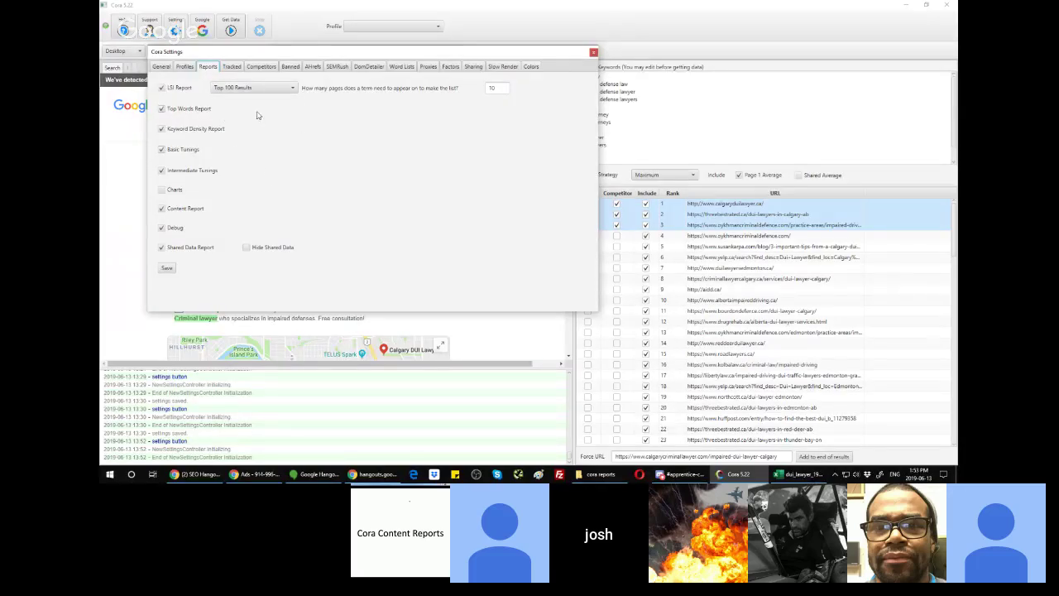
{"action": "left_click", "coordinate": [229, 68]}
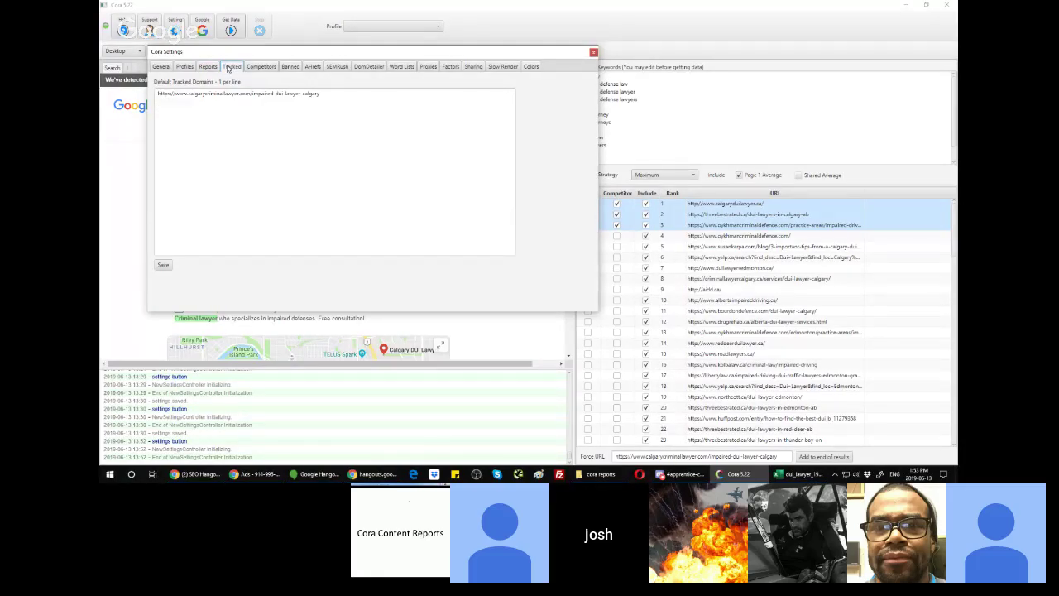
{"action": "left_click", "coordinate": [266, 69]}
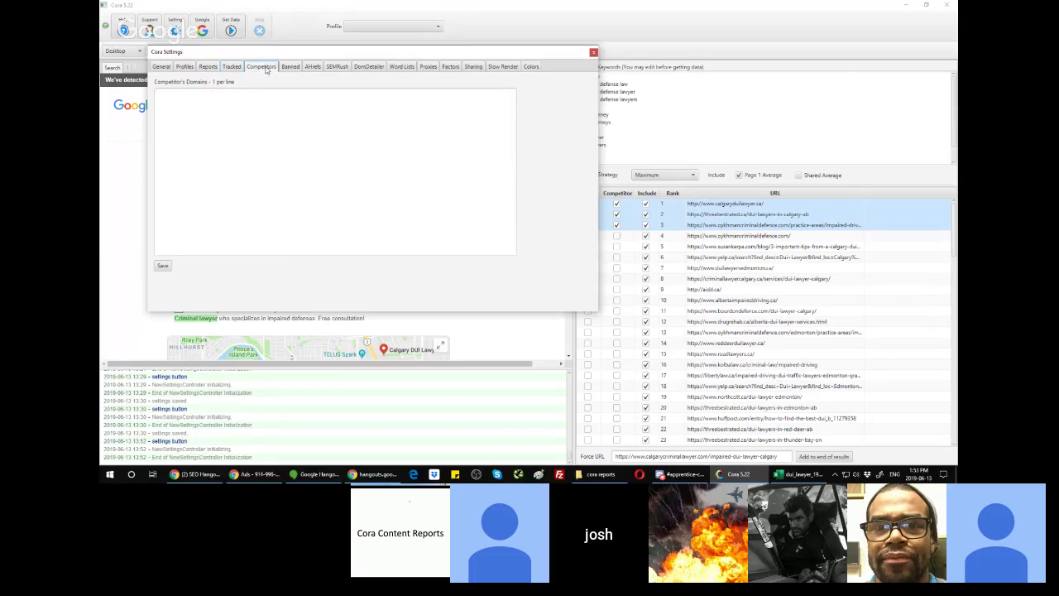
{"action": "left_click", "coordinate": [239, 70]}
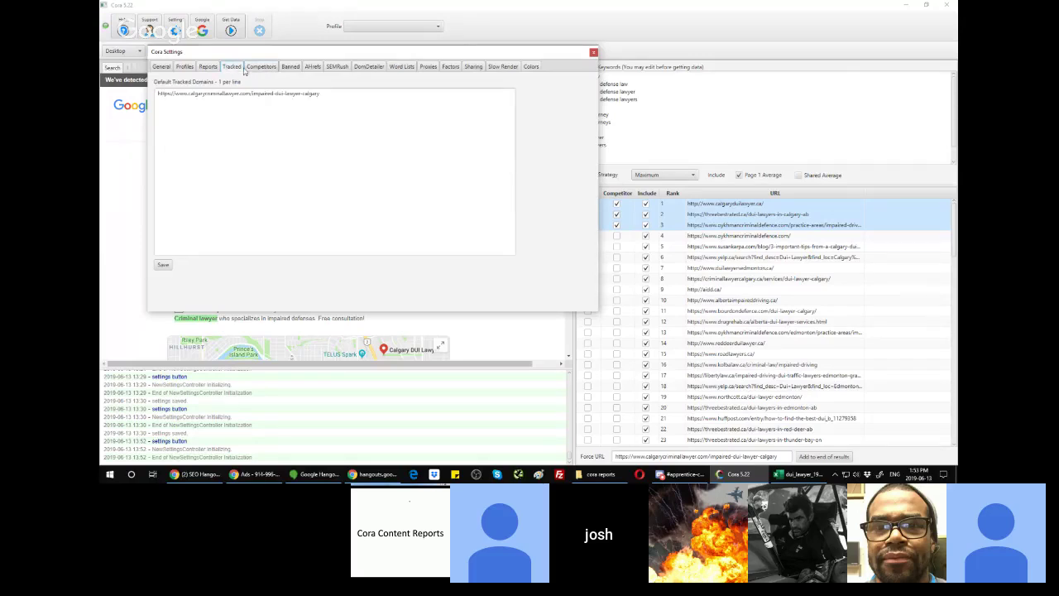
{"action": "left_click", "coordinate": [594, 53]}
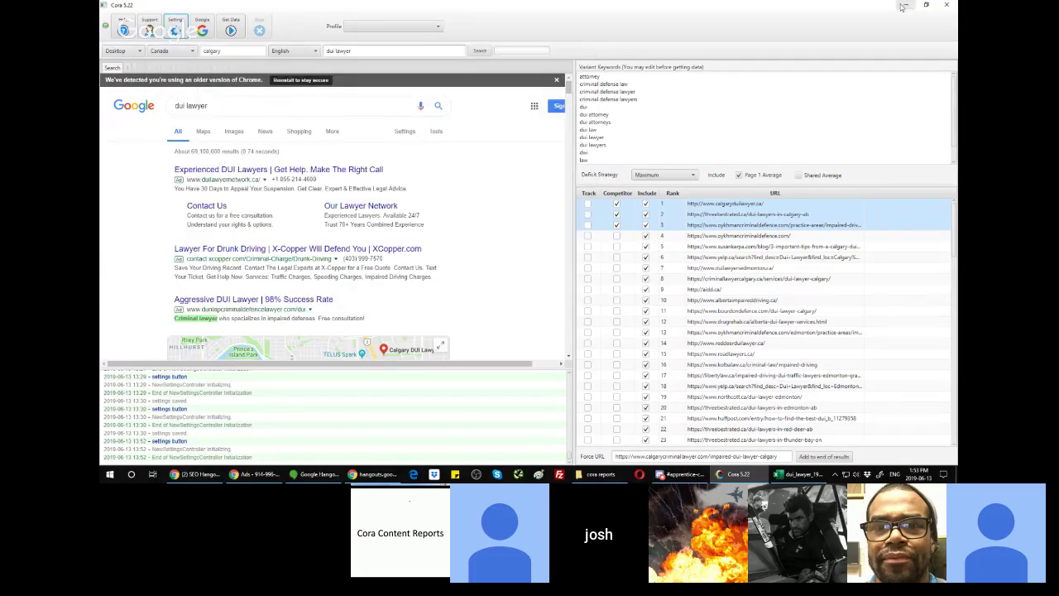
- Close the dui_lawyer workbook in Excel and move its file from the cora reports folder to the desktop
{"action": "left_click", "coordinate": [732, 473]}
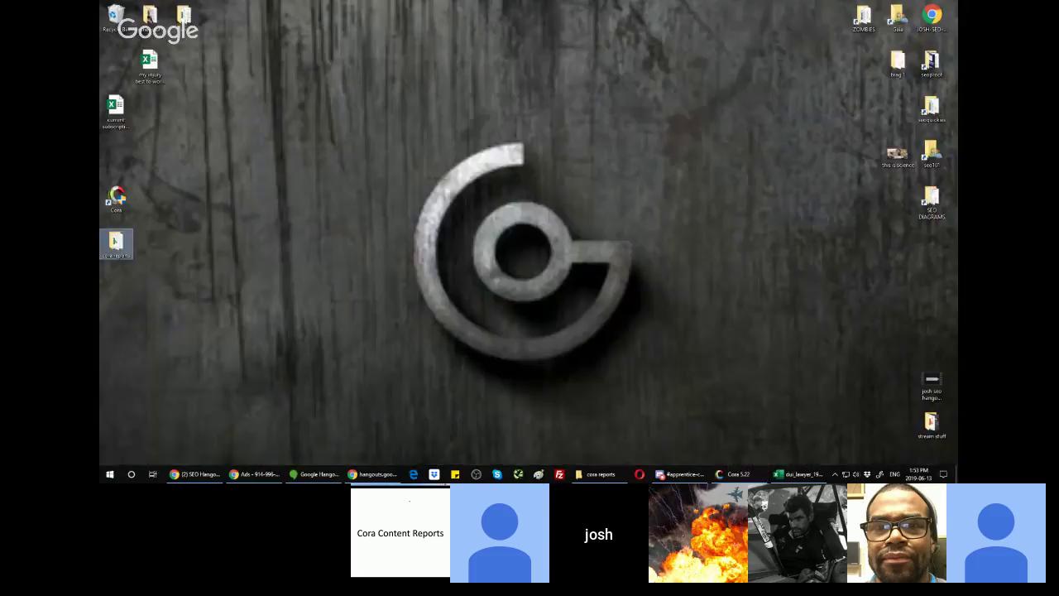
{"action": "double_click", "coordinate": [116, 239]}
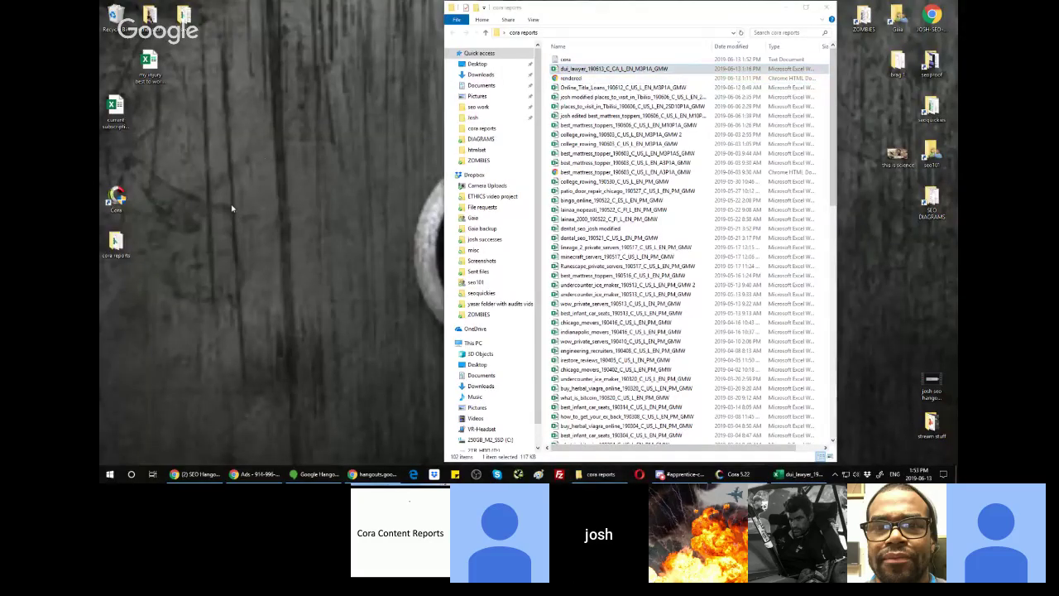
{"action": "left_click", "coordinate": [331, 198]}
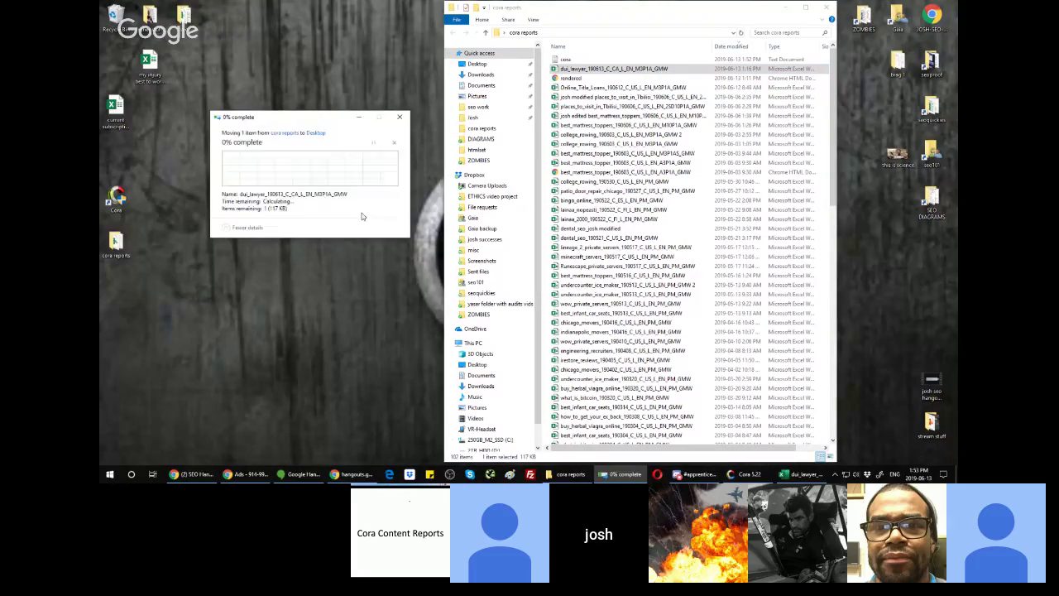
{"action": "left_click", "coordinate": [399, 117]}
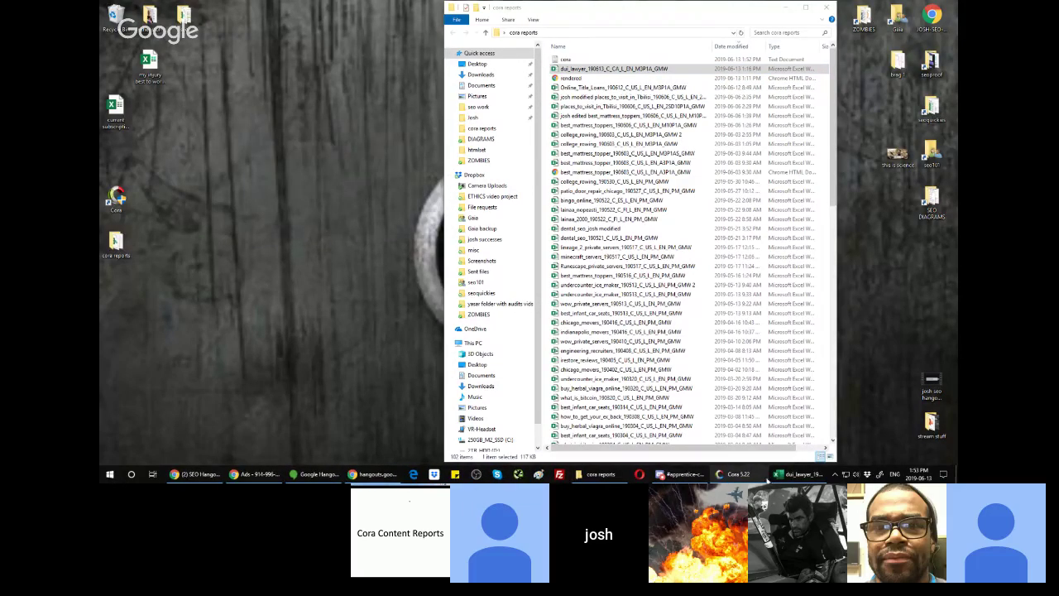
{"action": "left_click", "coordinate": [786, 477]}
{"action": "left_click", "coordinate": [946, 5]}
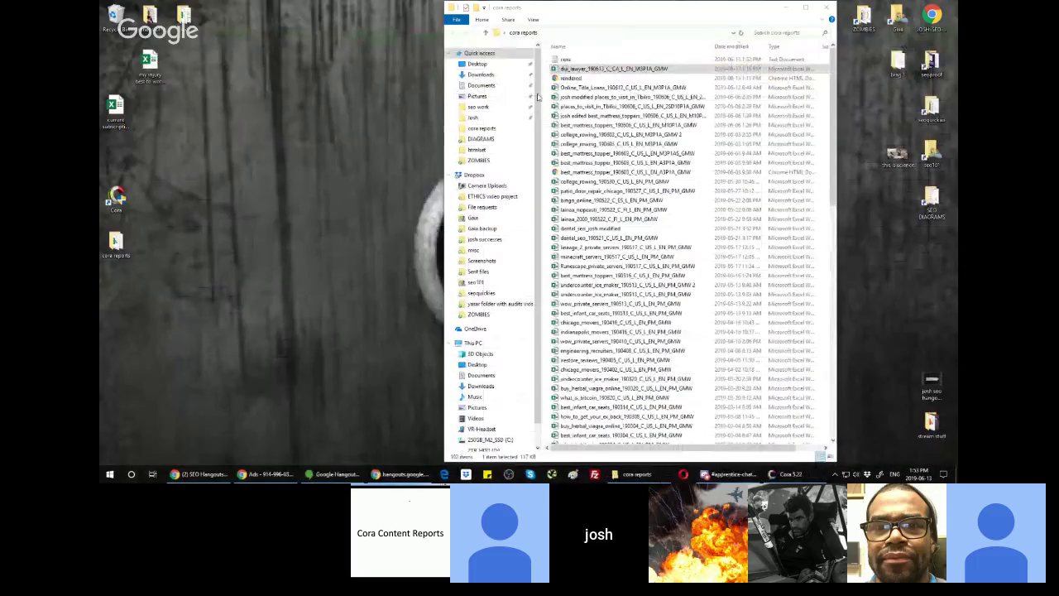
{"action": "left_click_drag", "start_coordinate": [571, 68], "coordinate": [387, 112]}
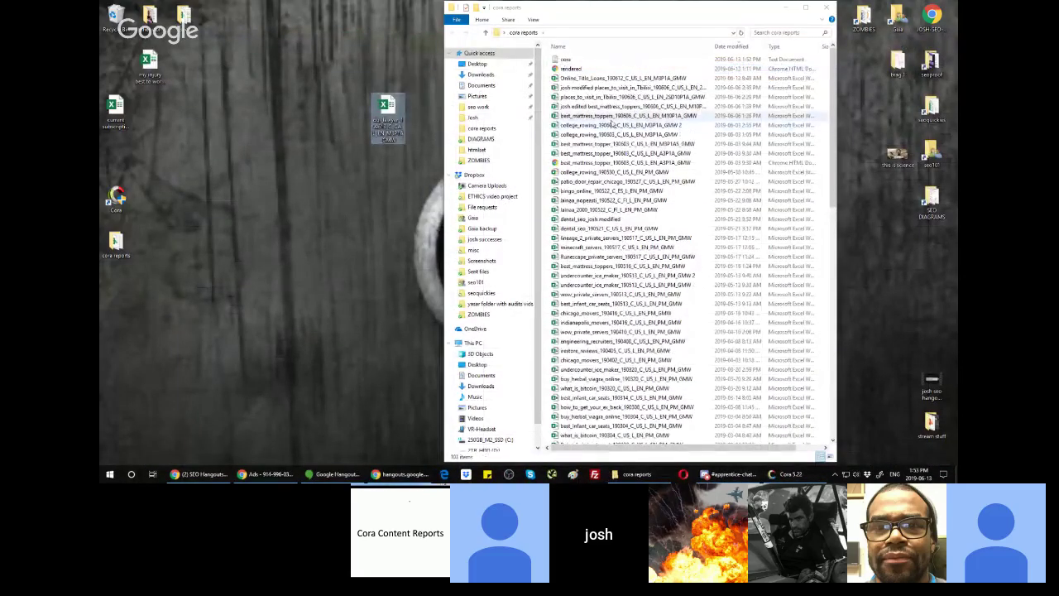
- Open the Online_Title_Loans_190612_C_US_L_EN_M3P1A_GMW report from the cora reports folder in Excel
{"action": "double_click", "coordinate": [577, 78]}
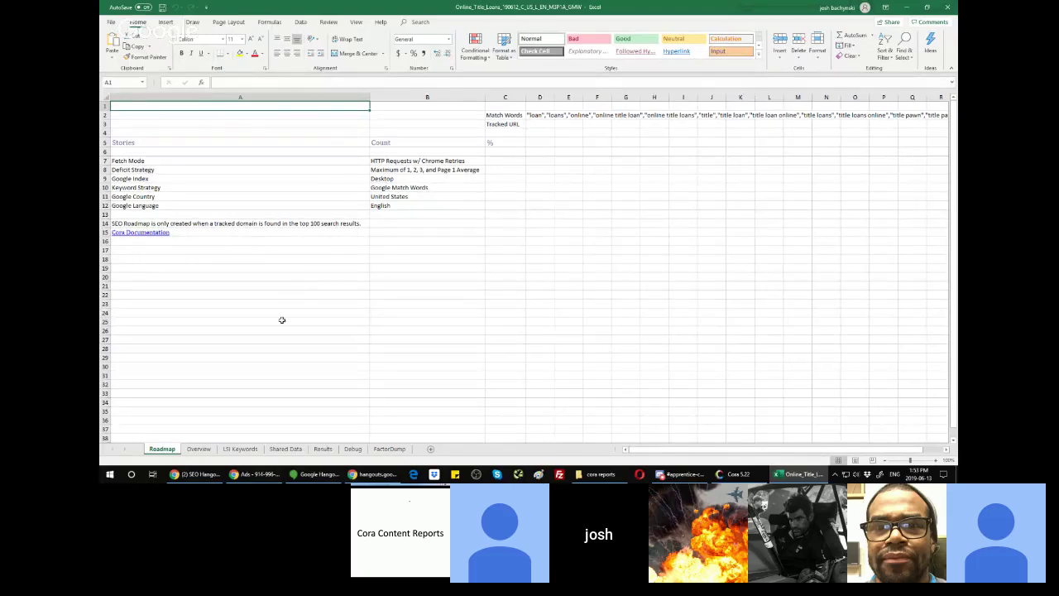
- Convert the factor list on the Shared Data sheet, from Ordinal through Percent down to the last row, into a table with headers
{"action": "left_click", "coordinate": [286, 449]}
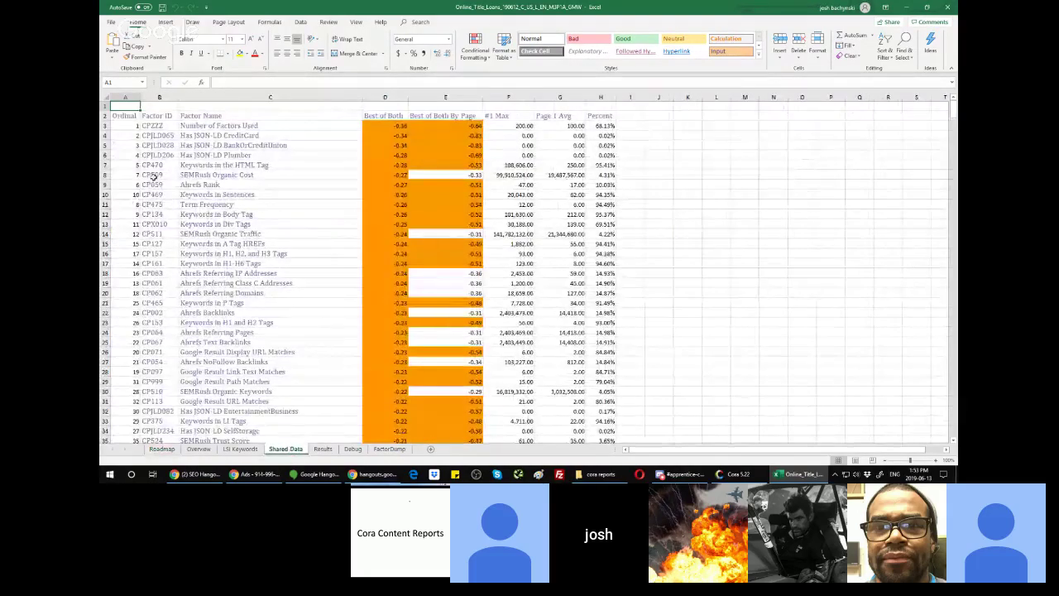
{"action": "left_click_drag", "start_coordinate": [124, 116], "coordinate": [622, 148]}
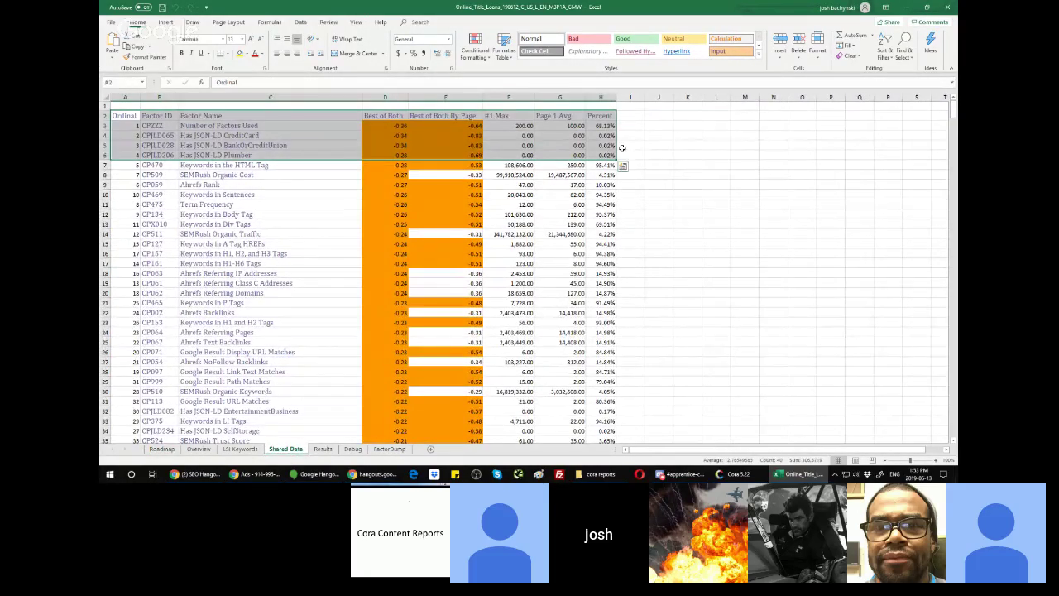
{"action": "key", "text": "ctrl+shift+Down"}
{"action": "key", "text": "ctrl+t"}
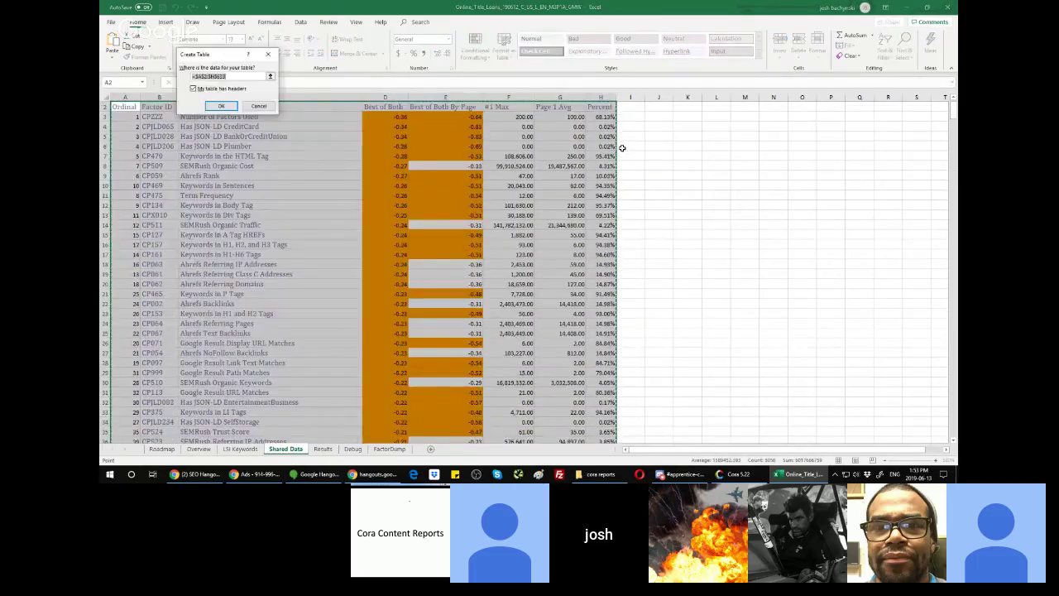
{"action": "key", "text": "Return"}
- Add a column headed "score" right after Percent in the table and make the header row's text white
{"action": "left_click", "coordinate": [672, 117]}
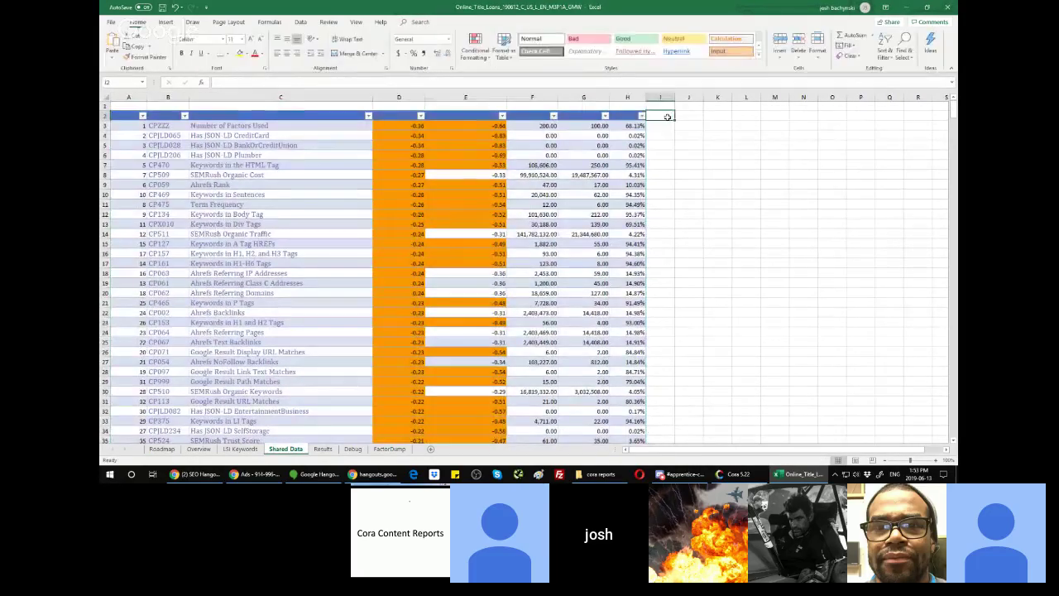
{"action": "type", "text": "asdf"}
{"action": "key", "text": "Return"}
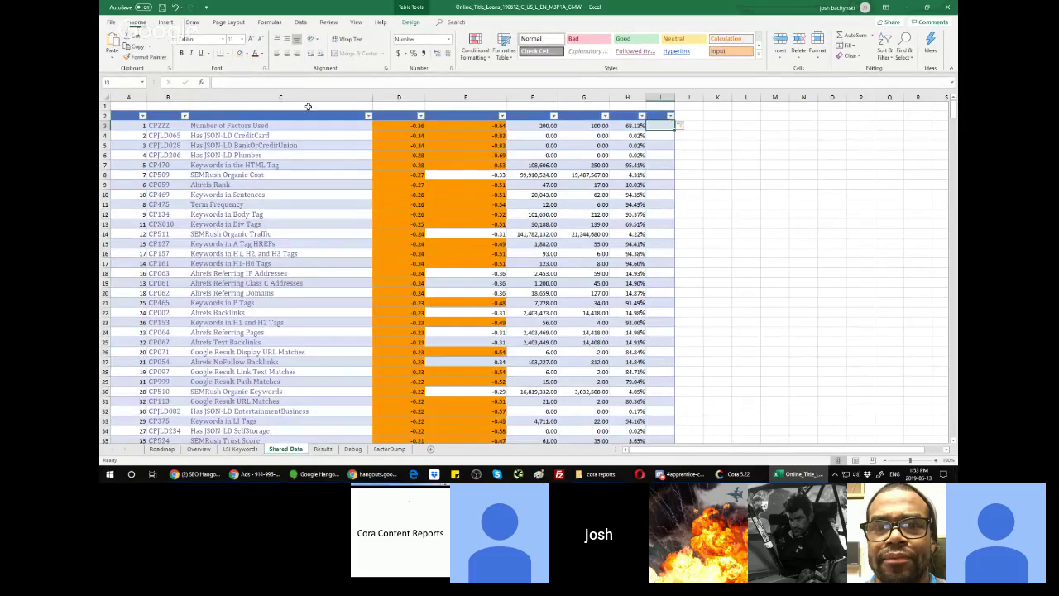
{"action": "left_click", "coordinate": [105, 116]}
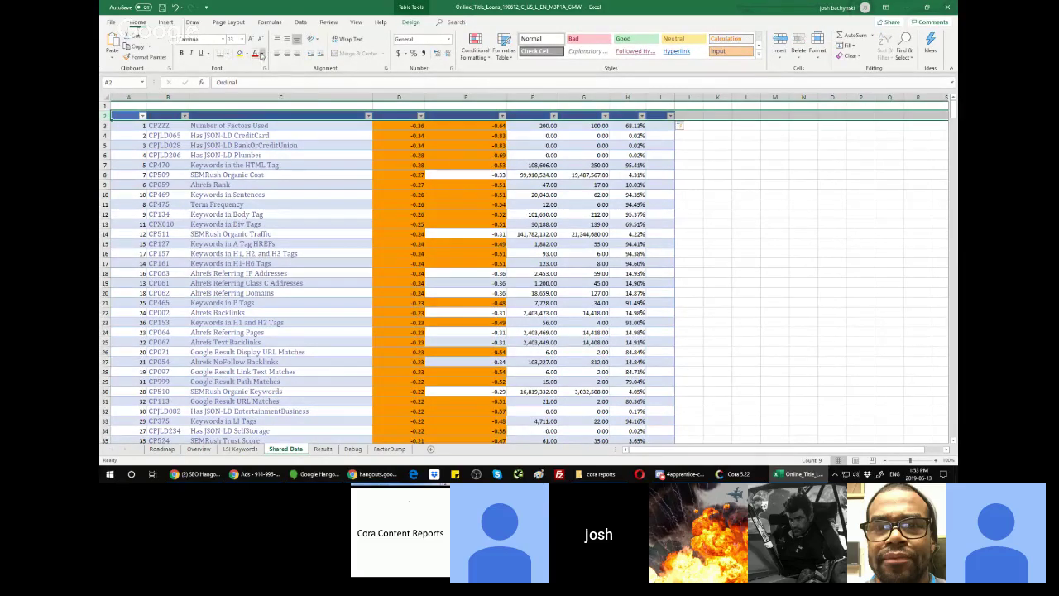
{"action": "left_click", "coordinate": [261, 54]}
{"action": "left_click", "coordinate": [678, 158]}
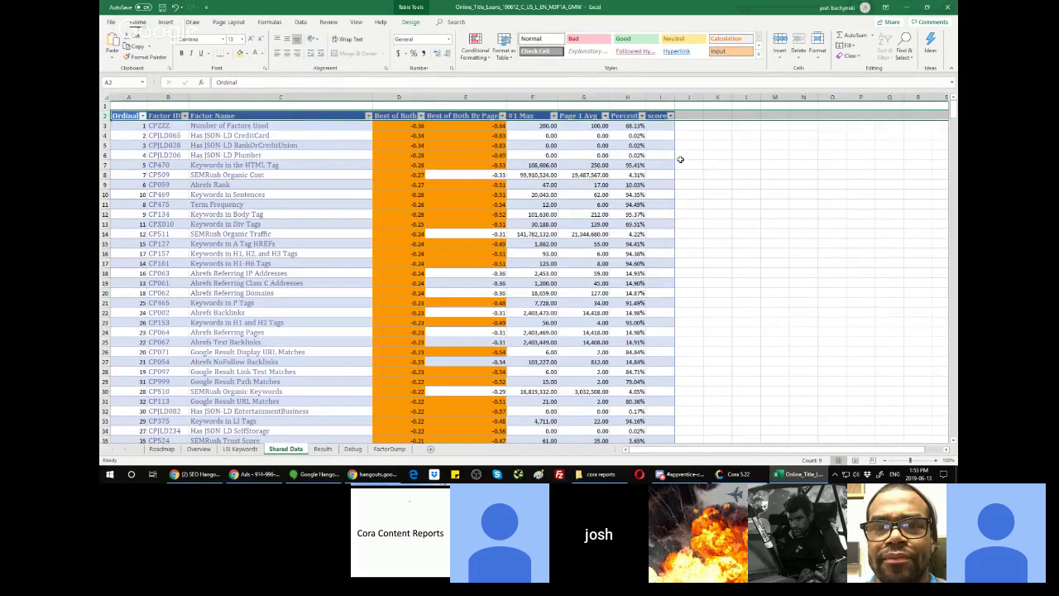
{"action": "left_click", "coordinate": [653, 126]}
{"action": "type", "text": "="}
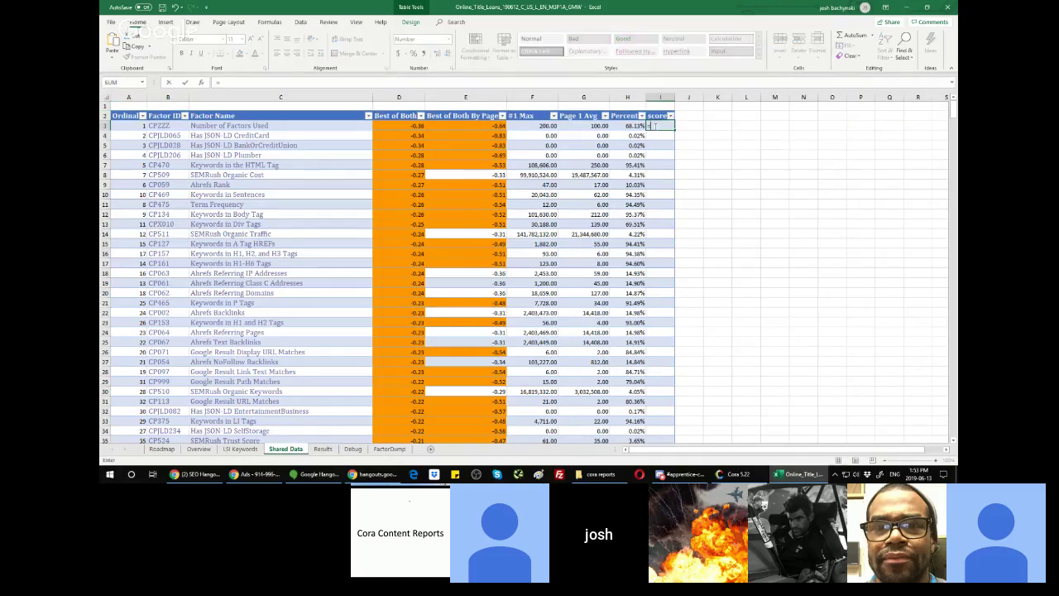
{"action": "left_click", "coordinate": [638, 127]}
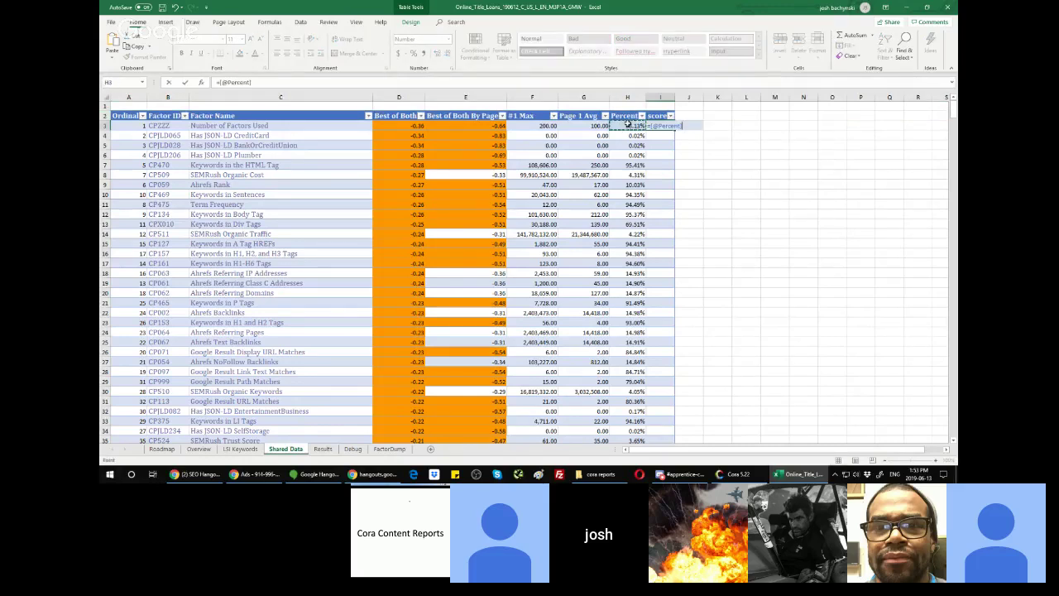
{"action": "type", "text": "*"}
{"action": "left_click", "coordinate": [494, 126]}
{"action": "key", "text": "Return"}
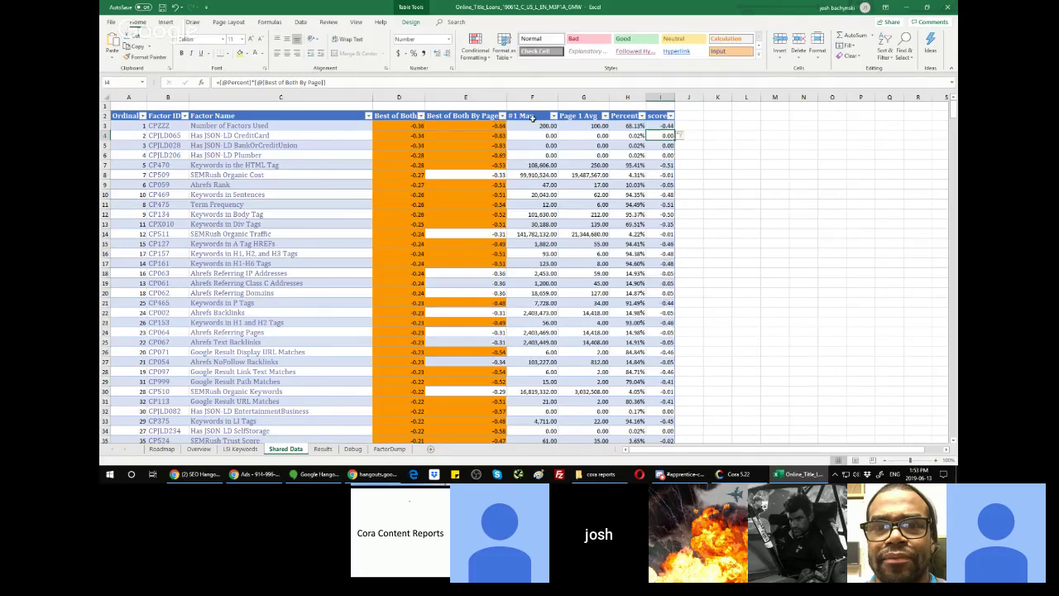
- Sort the factor table by score from smallest to largest
{"action": "left_click", "coordinate": [670, 115]}
{"action": "left_click", "coordinate": [612, 126]}
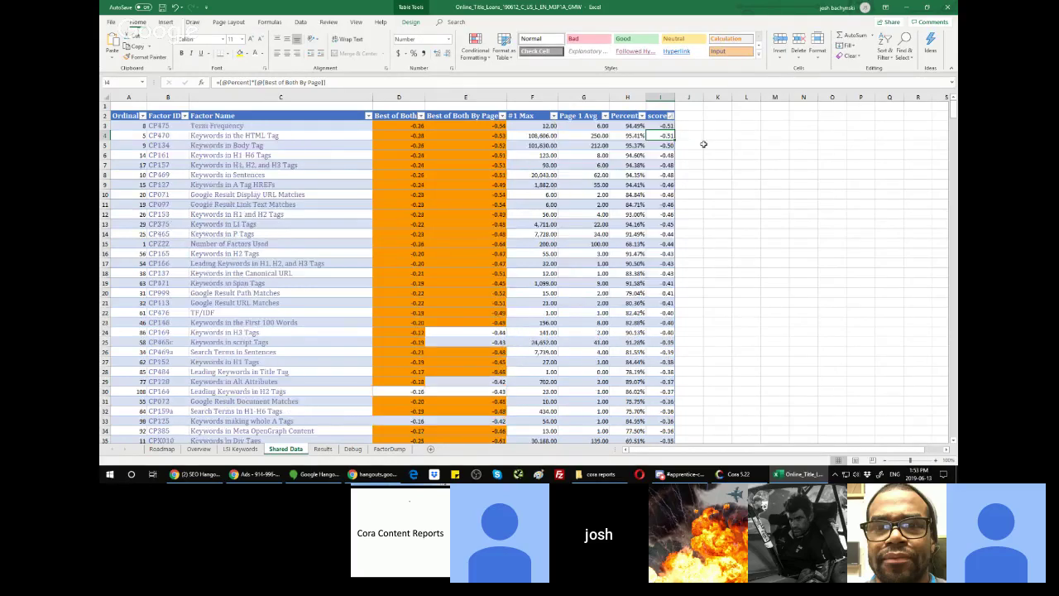
{"action": "left_click", "coordinate": [747, 145]}
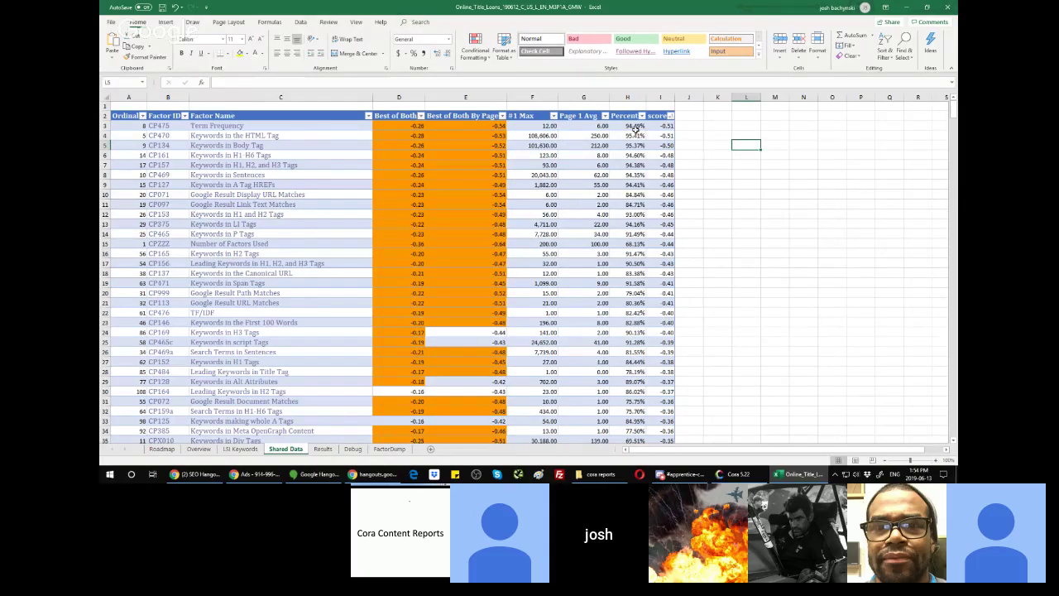
- Examine the top-ranked factors' names and percentages, and the #1 Max and Page 1 Avg values for Number of Factors Used
{"action": "left_click_drag", "start_coordinate": [635, 127], "coordinate": [633, 430]}
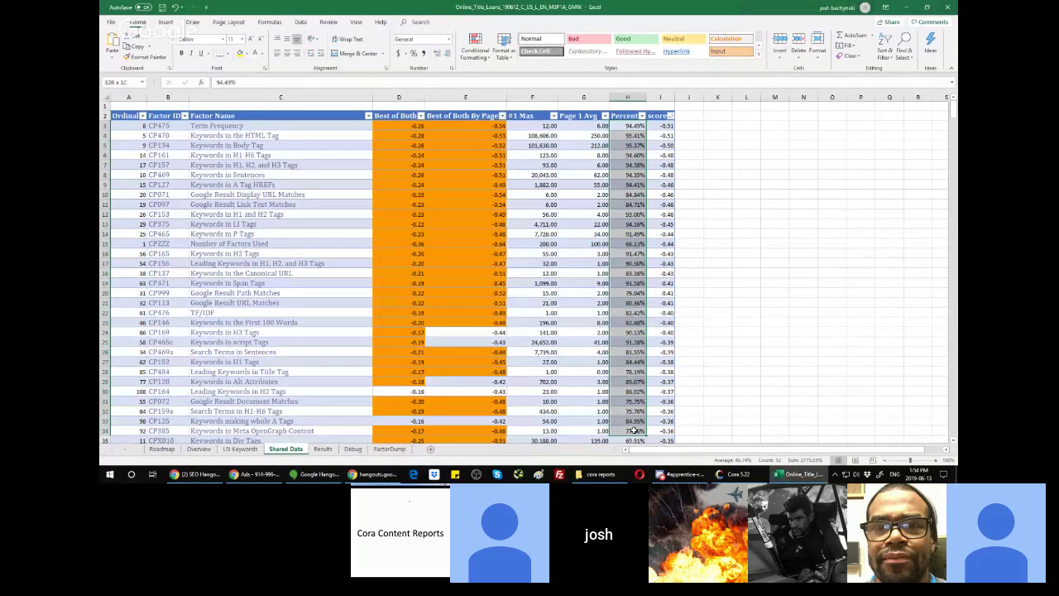
{"action": "left_click_drag", "start_coordinate": [248, 125], "coordinate": [302, 427]}
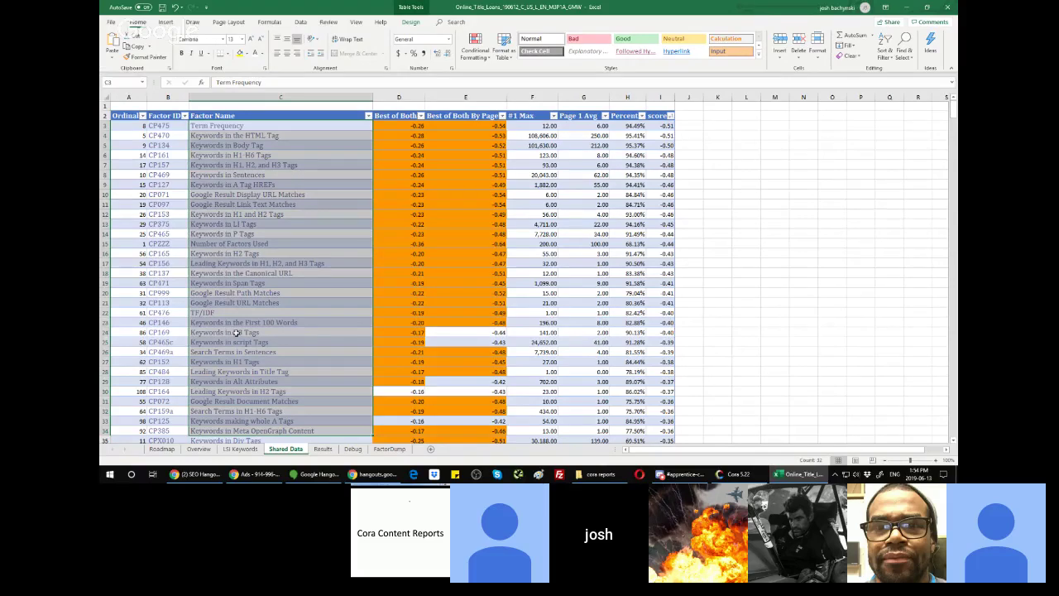
{"action": "left_click", "coordinate": [222, 245]}
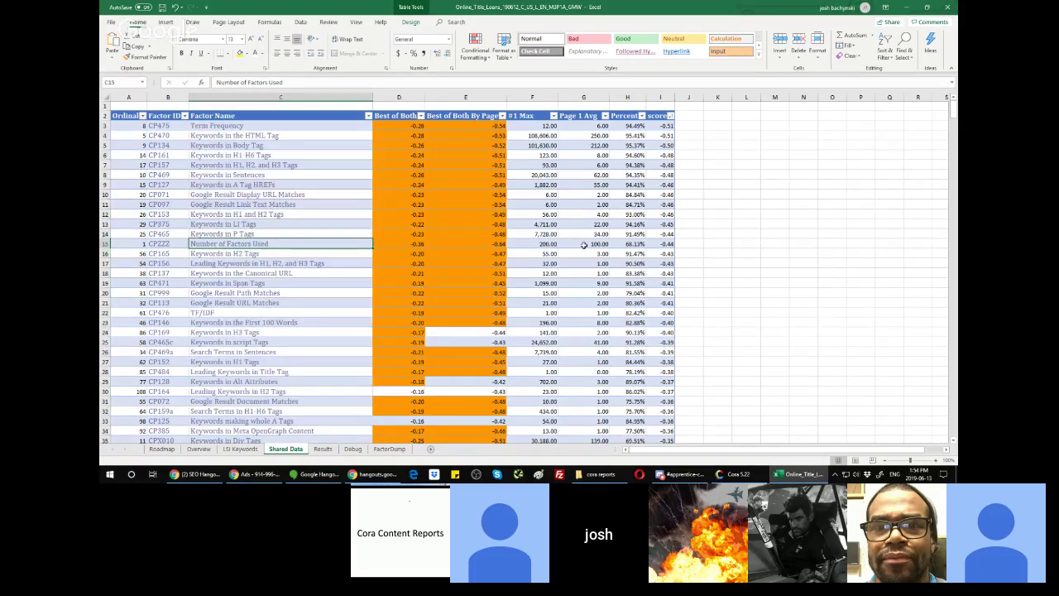
{"action": "left_click_drag", "start_coordinate": [542, 244], "coordinate": [577, 241]}
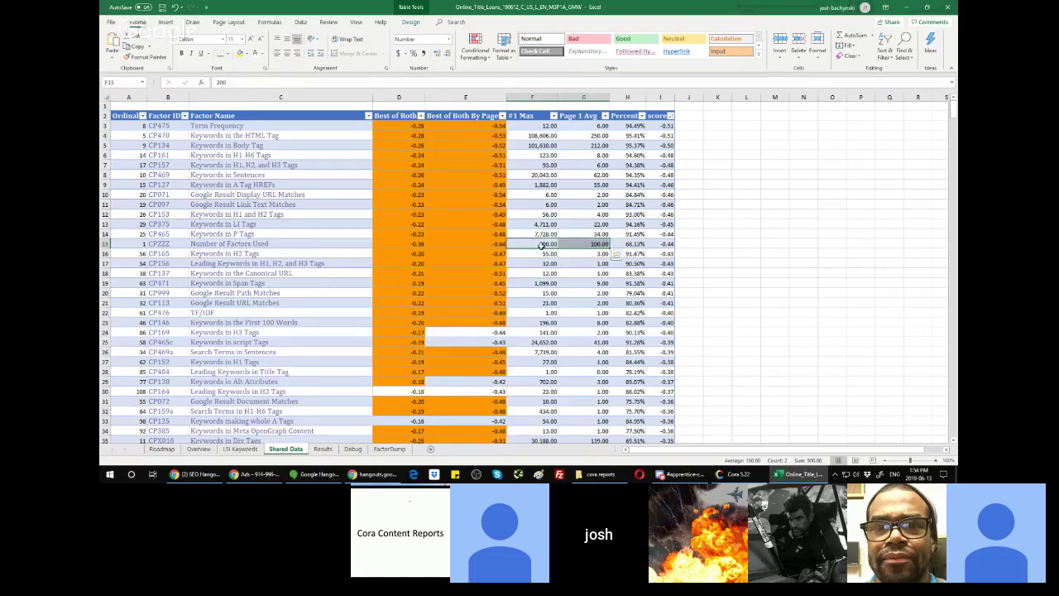
{"action": "left_click", "coordinate": [593, 244]}
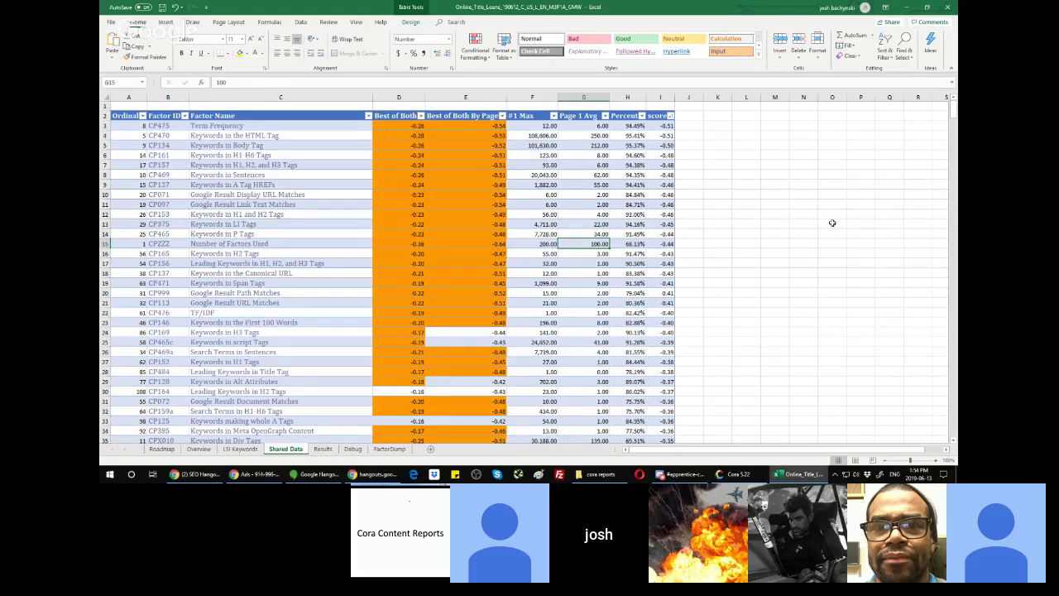
{"action": "left_click", "coordinate": [537, 243]}
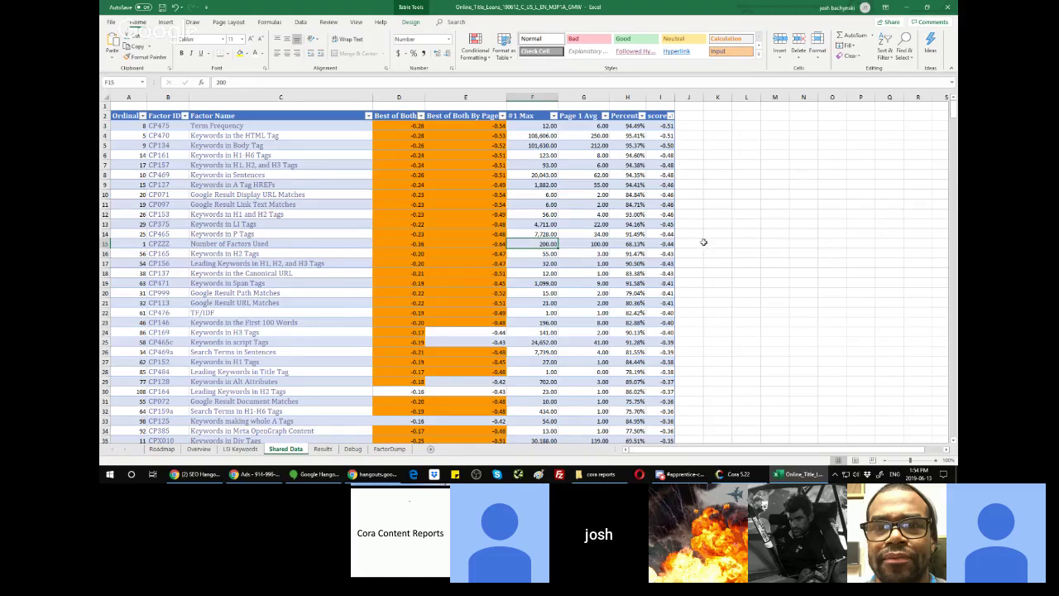
{"action": "left_click_drag", "start_coordinate": [549, 245], "coordinate": [591, 244]}
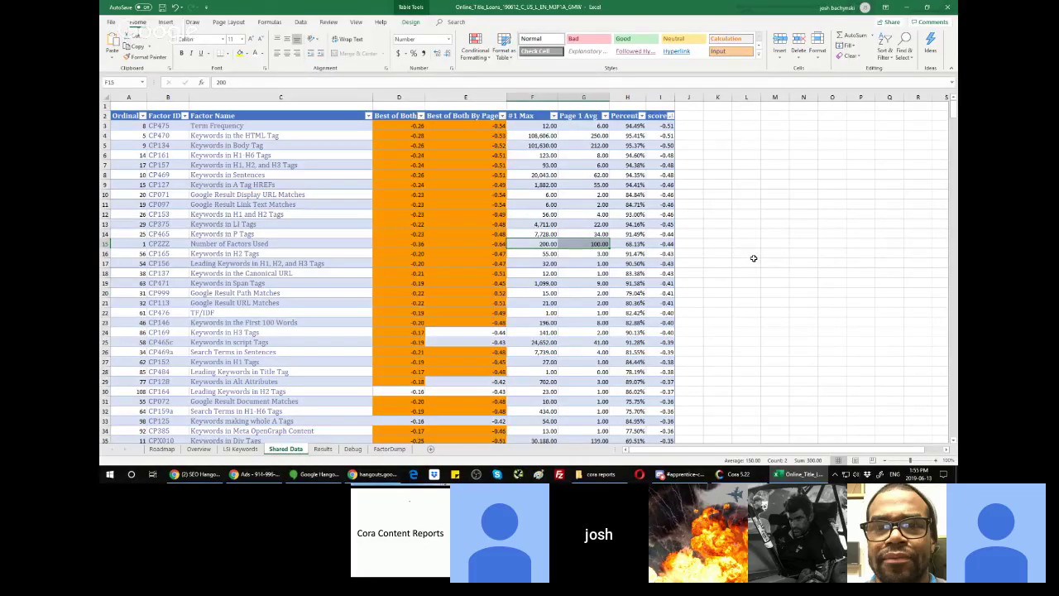
{"action": "left_click", "coordinate": [748, 261]}
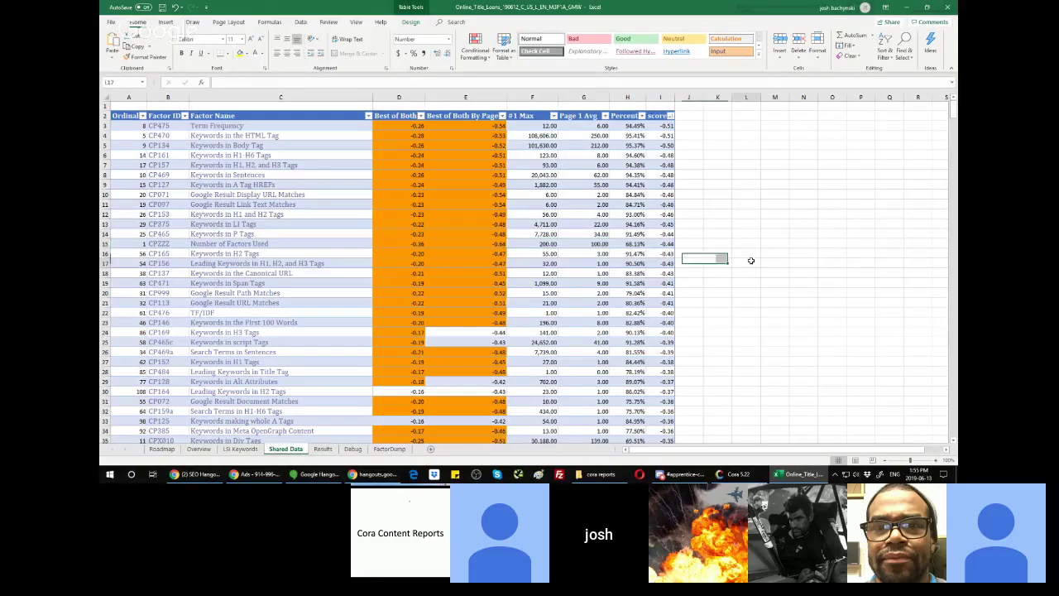
{"action": "left_click", "coordinate": [582, 243]}
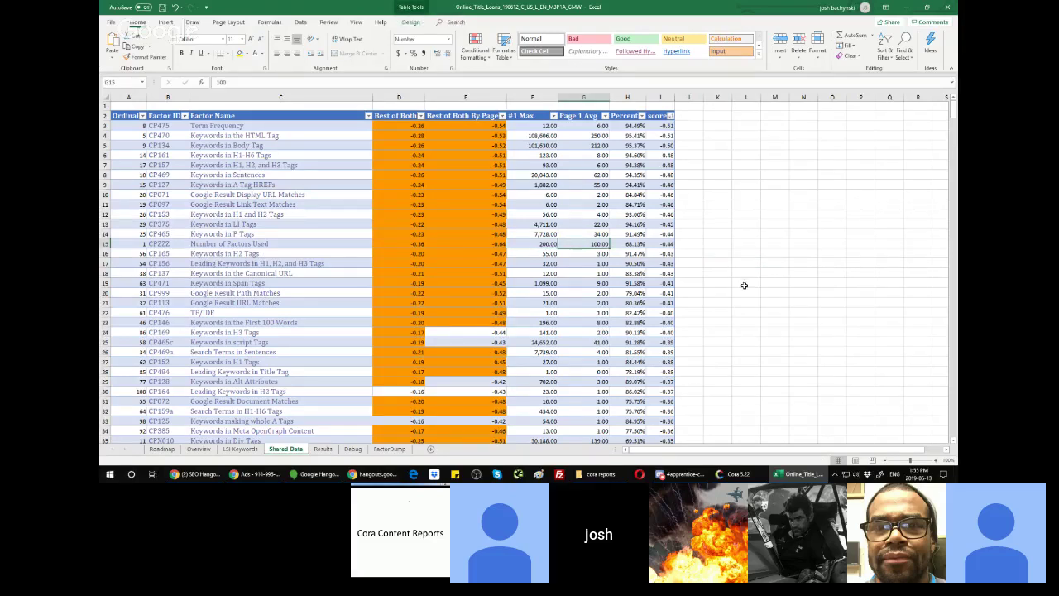
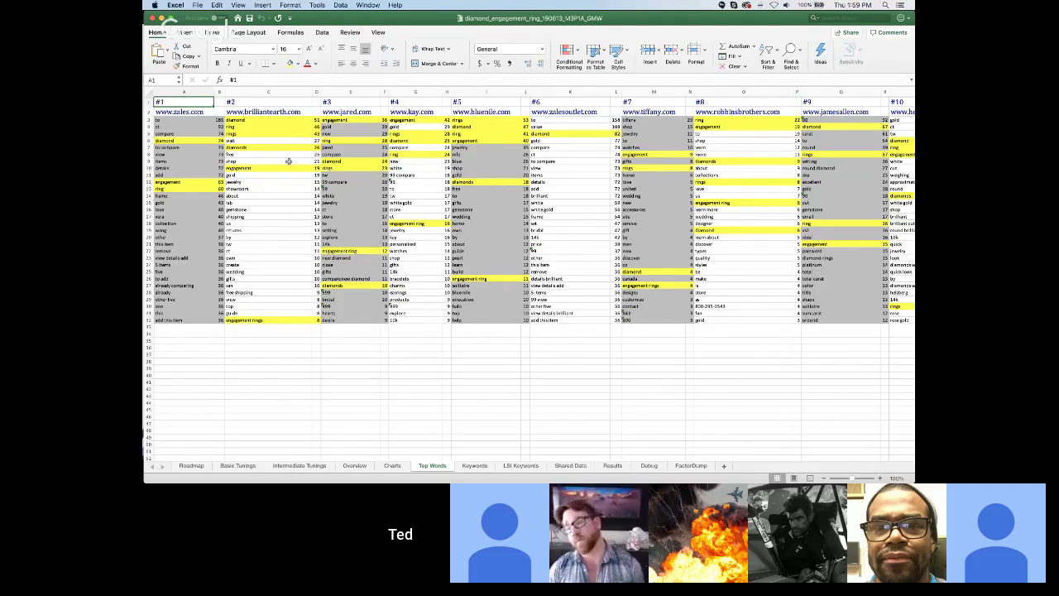
- Look through the factor correlations and per-result values on the Overview sheet of the diamond_engagement_ring report
{"action": "left_click", "coordinate": [355, 466]}
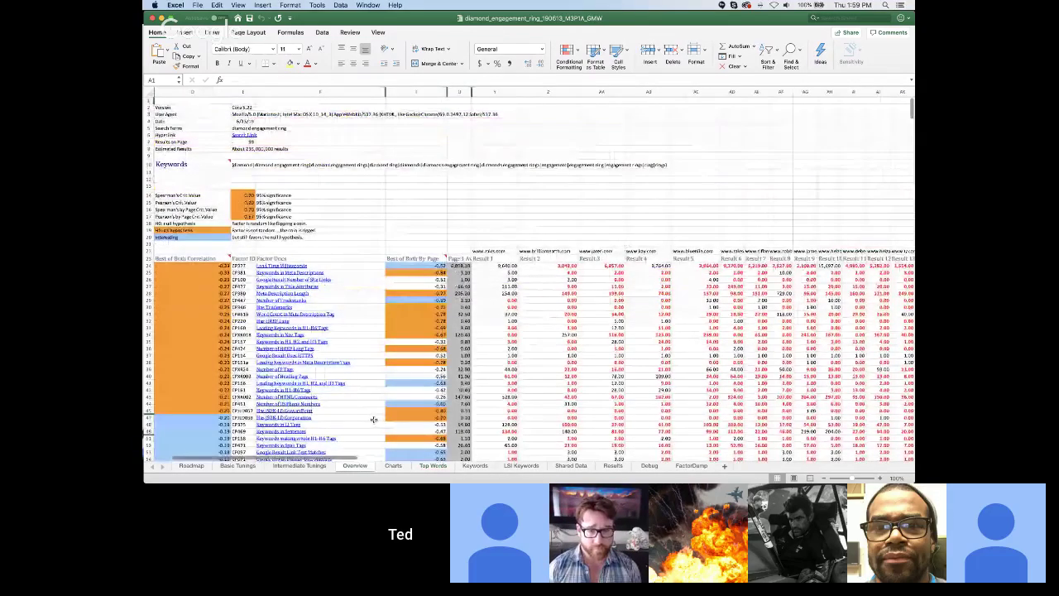
{"action": "scroll", "coordinate": [369, 416], "scroll_direction": "down", "scroll_amount": 5}
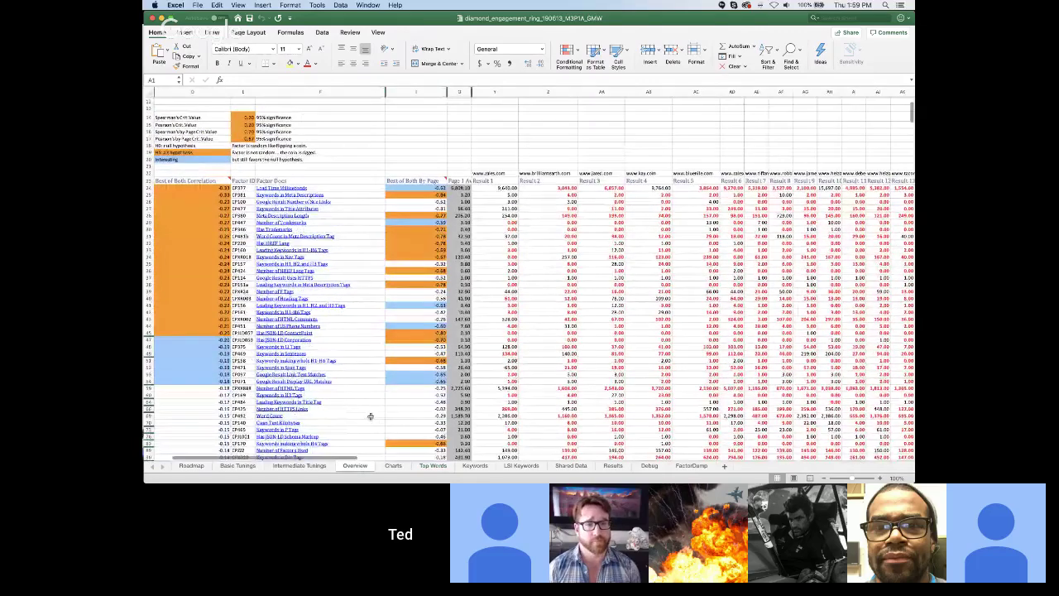
{"action": "scroll", "coordinate": [370, 416], "scroll_direction": "down", "scroll_amount": 10}
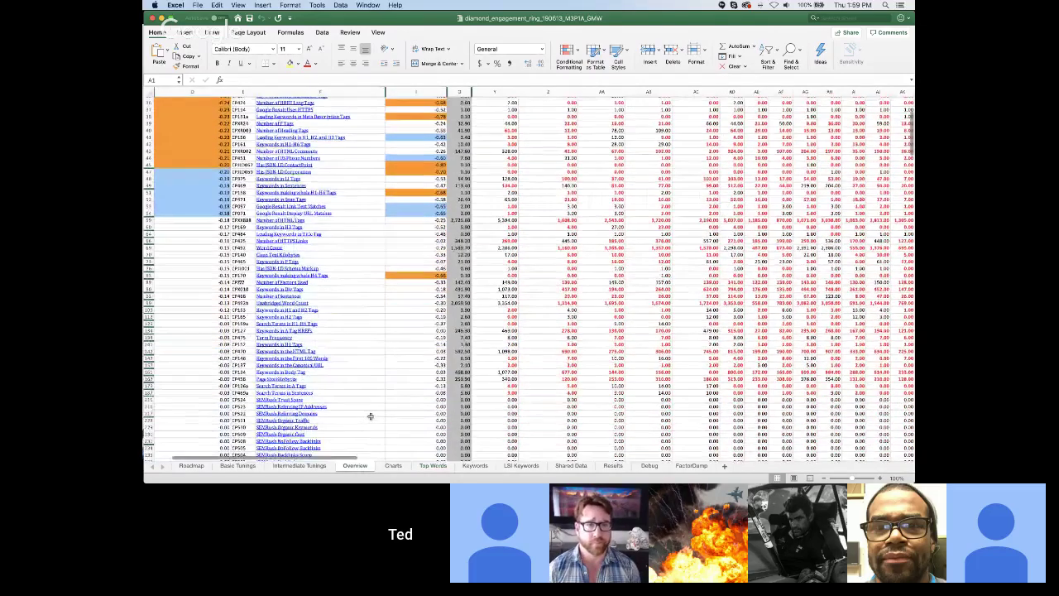
{"action": "scroll", "coordinate": [369, 416], "scroll_direction": "down", "scroll_amount": 12}
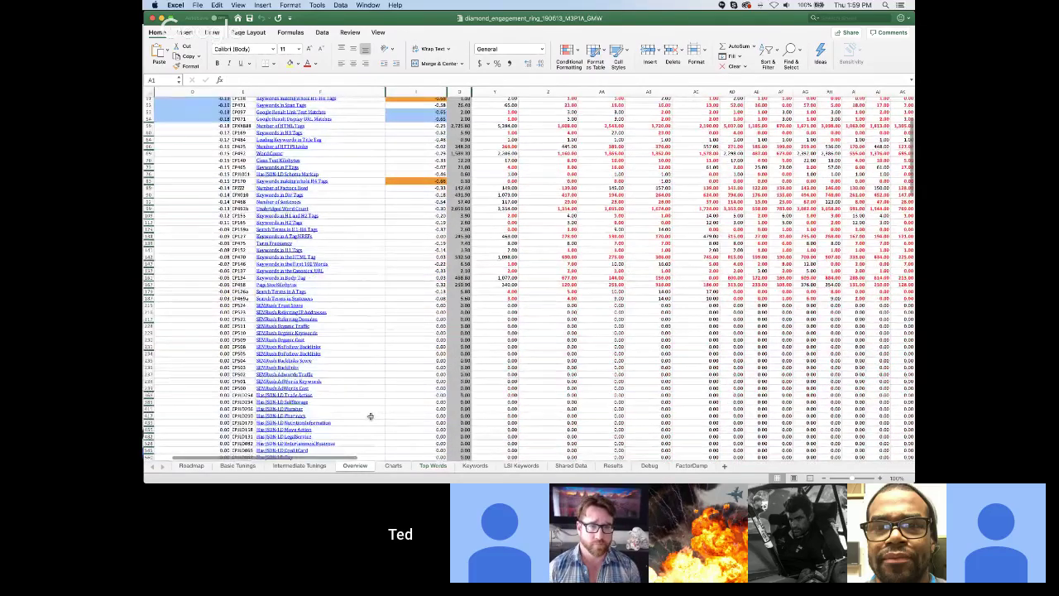
{"action": "scroll", "coordinate": [369, 416], "scroll_direction": "down", "scroll_amount": 15}
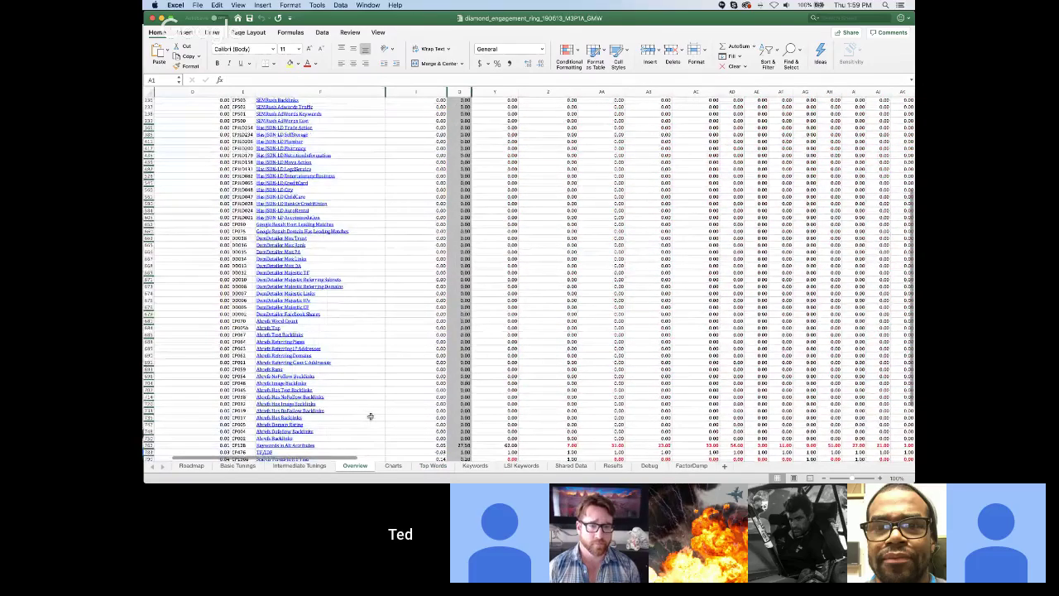
{"action": "scroll", "coordinate": [370, 416], "scroll_direction": "down", "scroll_amount": 2}
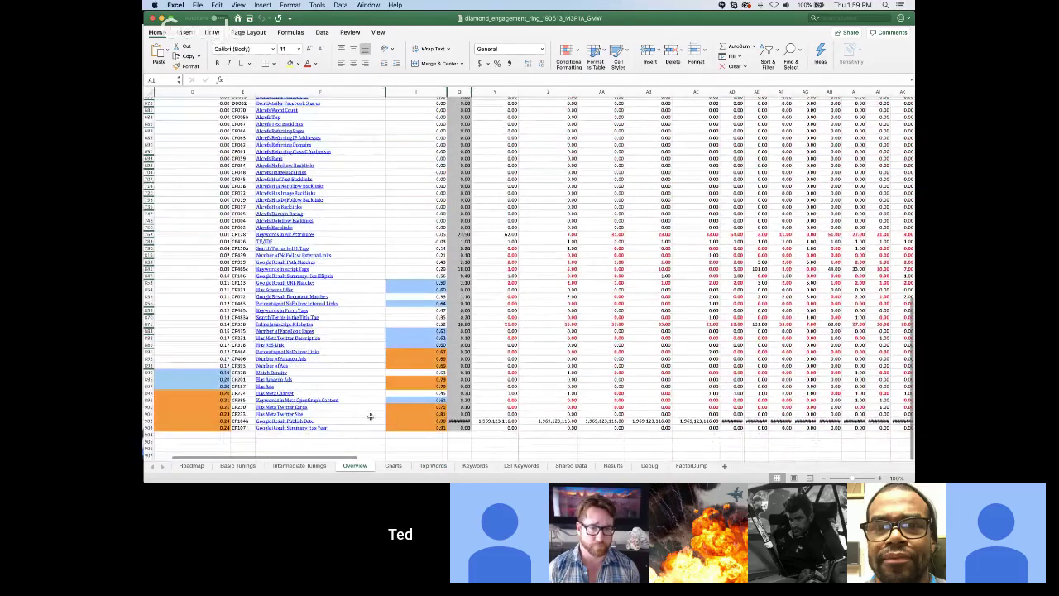
{"action": "scroll", "coordinate": [370, 416], "scroll_direction": "up", "scroll_amount": 20}
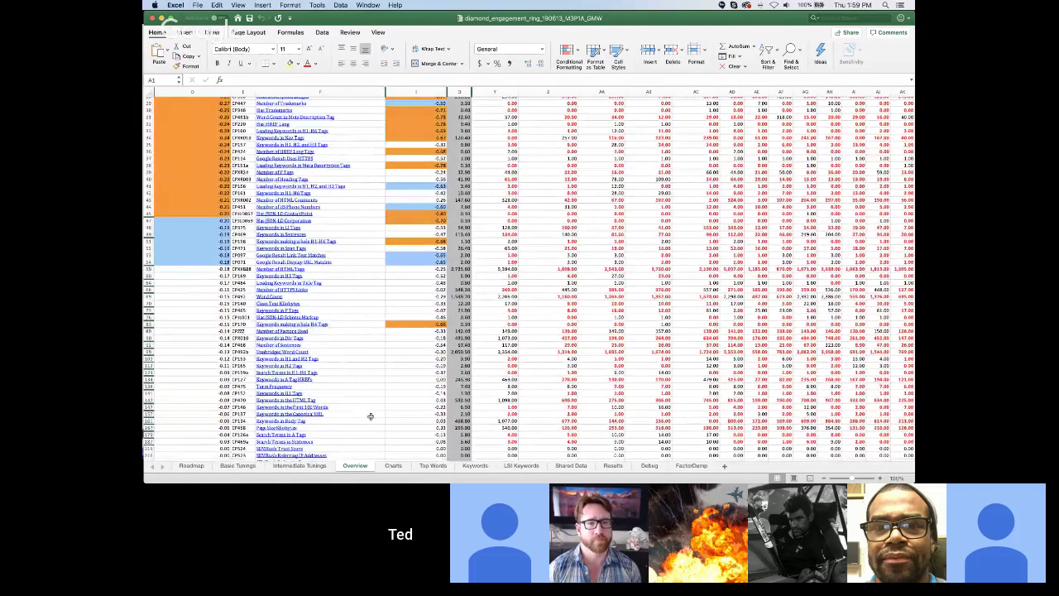
{"action": "scroll", "coordinate": [370, 415], "scroll_direction": "up", "scroll_amount": 1}
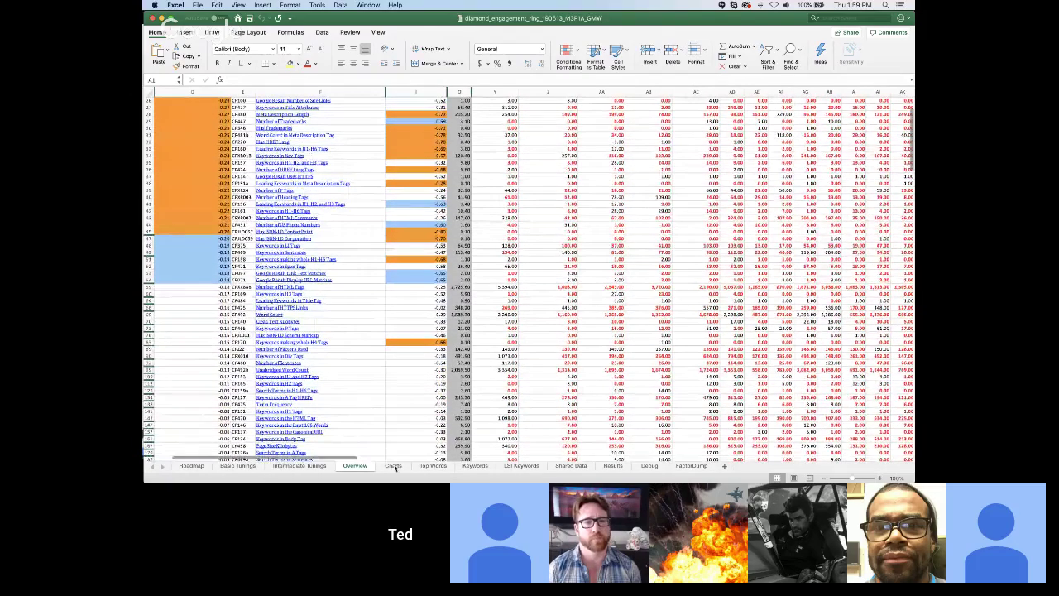
{"action": "left_click", "coordinate": [424, 466]}
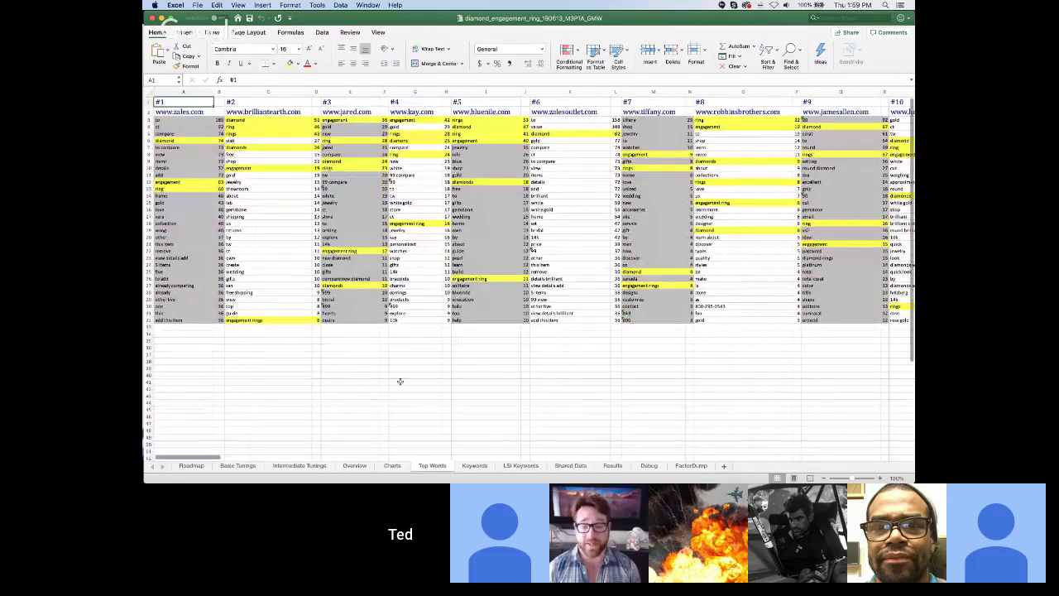
{"action": "left_click_drag", "start_coordinate": [239, 123], "coordinate": [240, 135]}
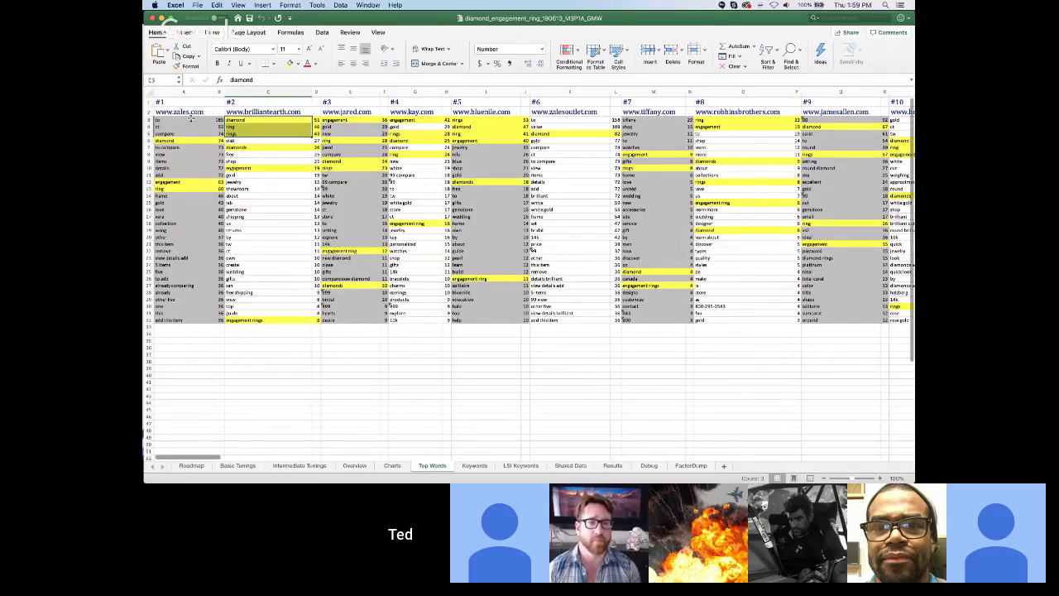
{"action": "left_click_drag", "start_coordinate": [190, 118], "coordinate": [182, 132]}
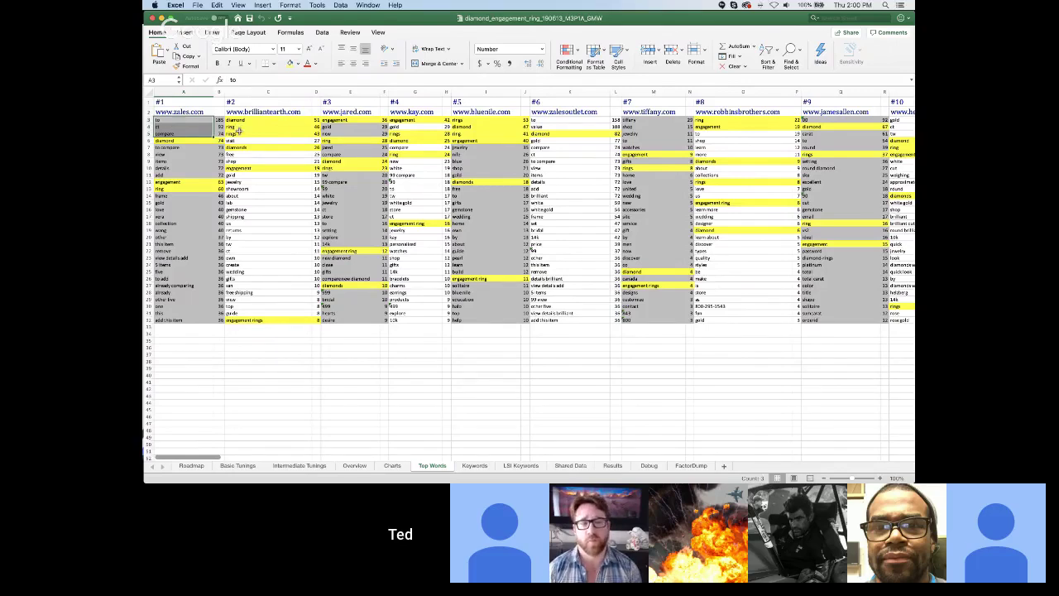
{"action": "left_click_drag", "start_coordinate": [220, 141], "coordinate": [199, 143]}
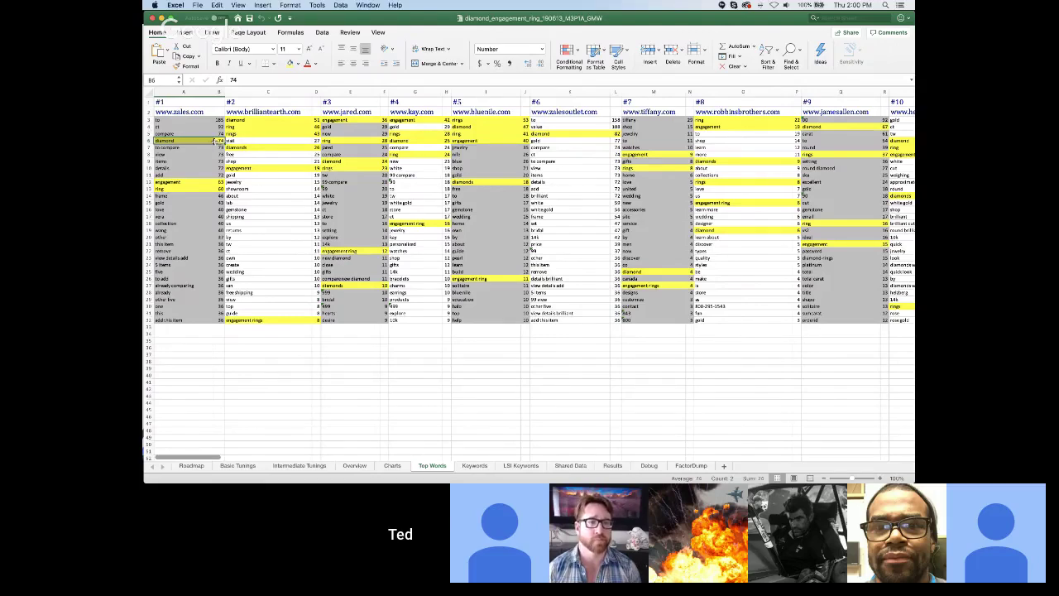
{"action": "left_click_drag", "start_coordinate": [159, 120], "coordinate": [163, 133]}
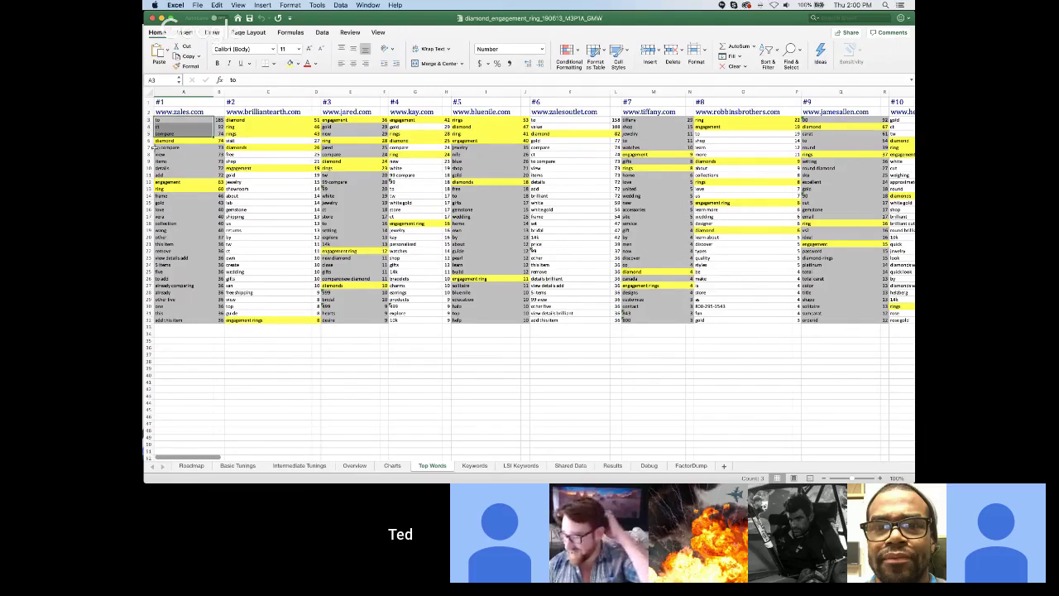
{"action": "left_click", "coordinate": [287, 230]}
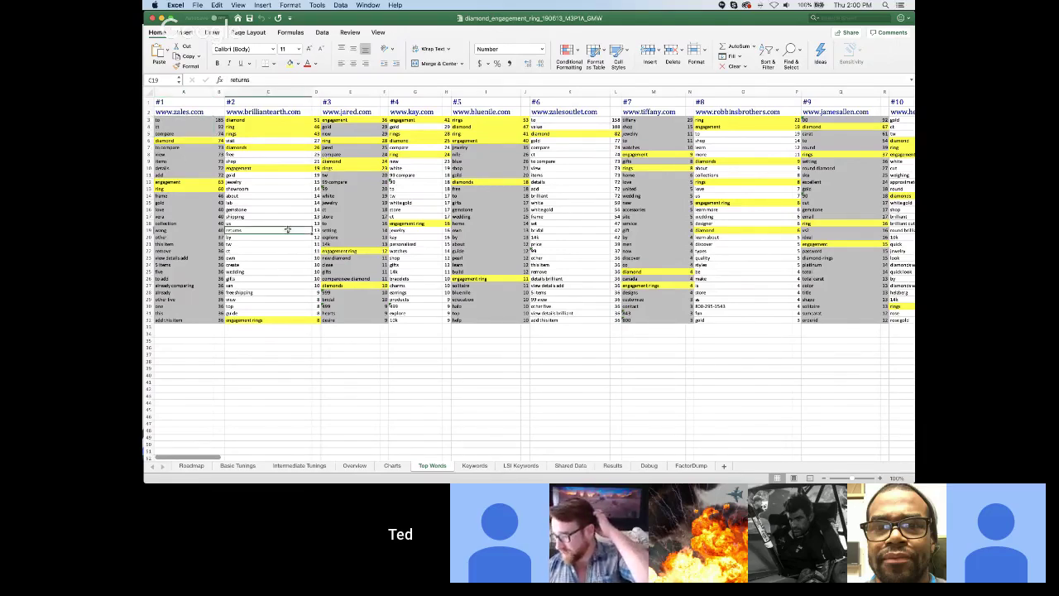